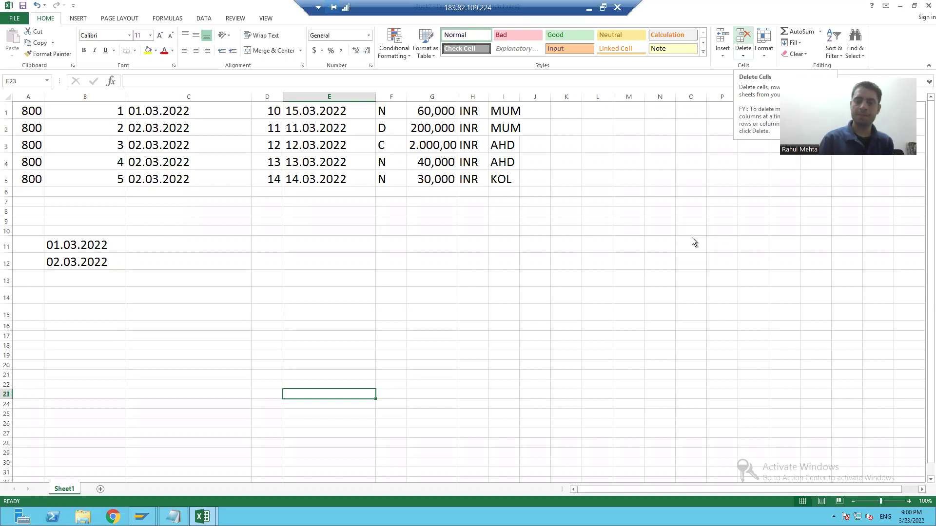
Step: Switch to the DDIC exercises workbook and read the secondary index task on the Index_Exercise sheet
key(alt+Tab)
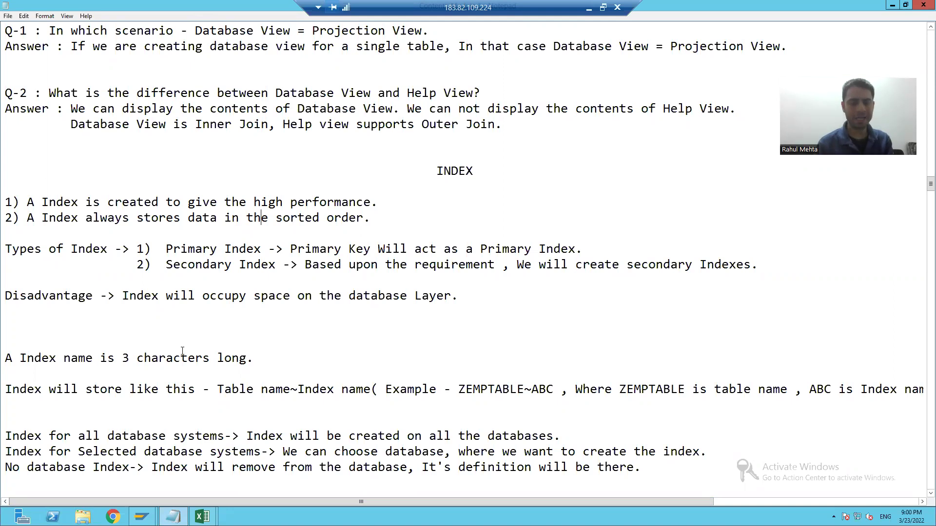
mouse_move(203, 517)
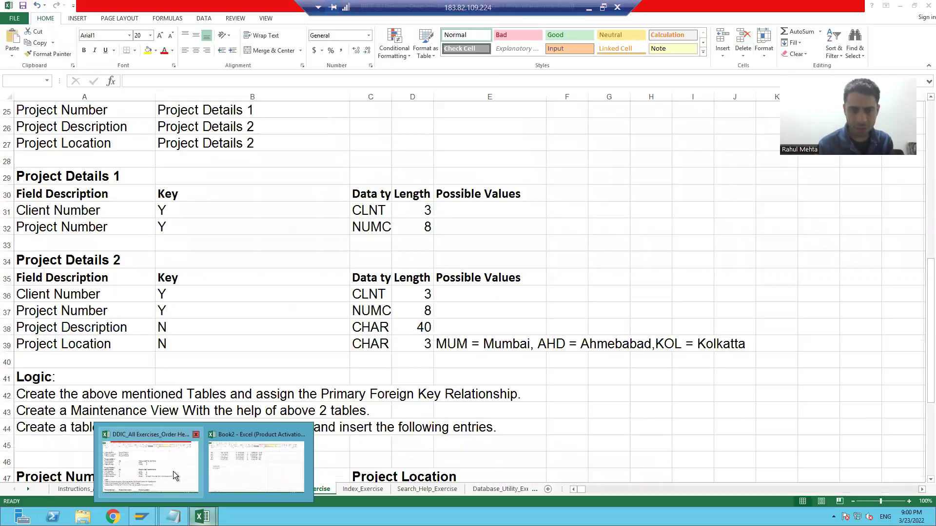
click(174, 472)
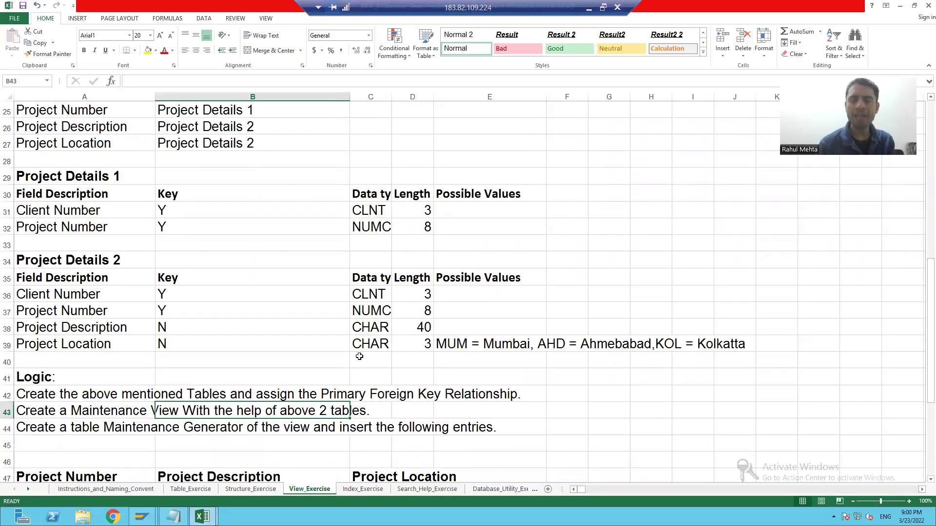
click(363, 488)
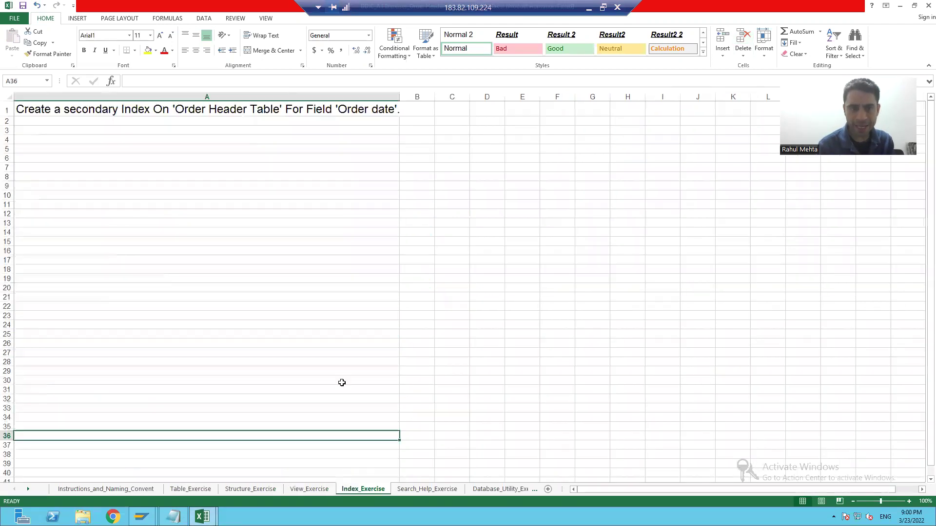
click(279, 109)
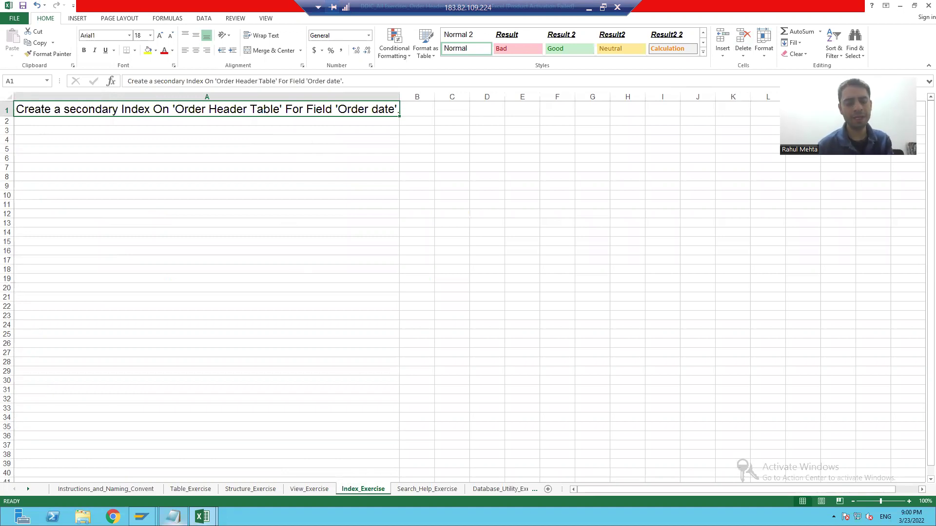
Step: Switch to SAP, start transaction SE11 and open database table ZORDH_28 for changing
click(141, 517)
click(179, 472)
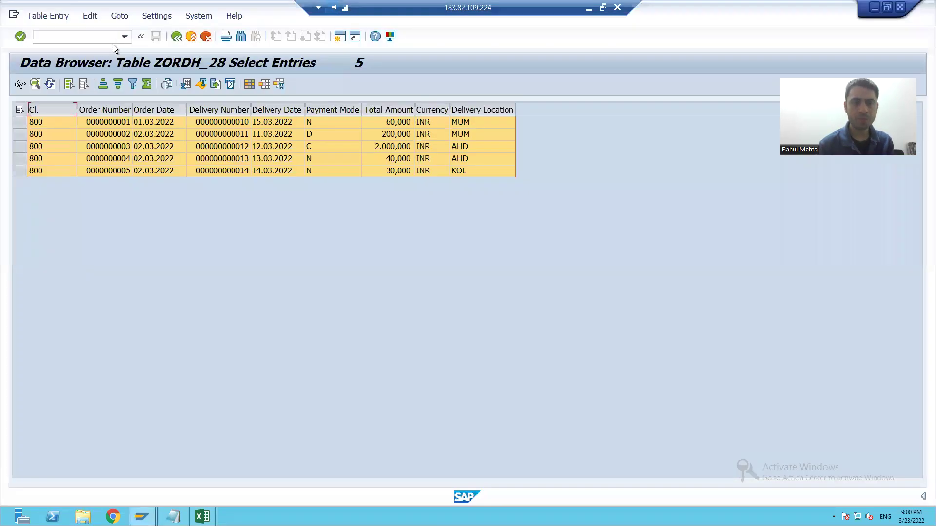
click(175, 37)
click(175, 37)
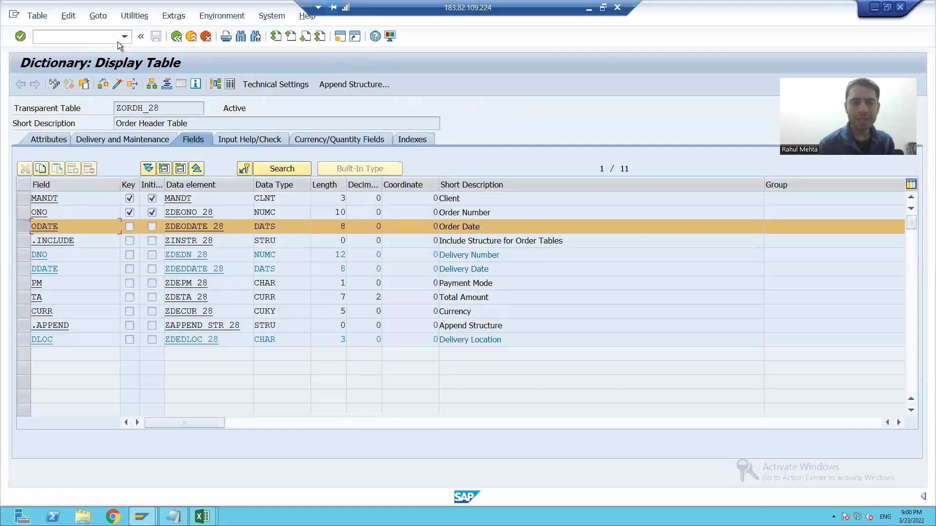
text(/nse11)
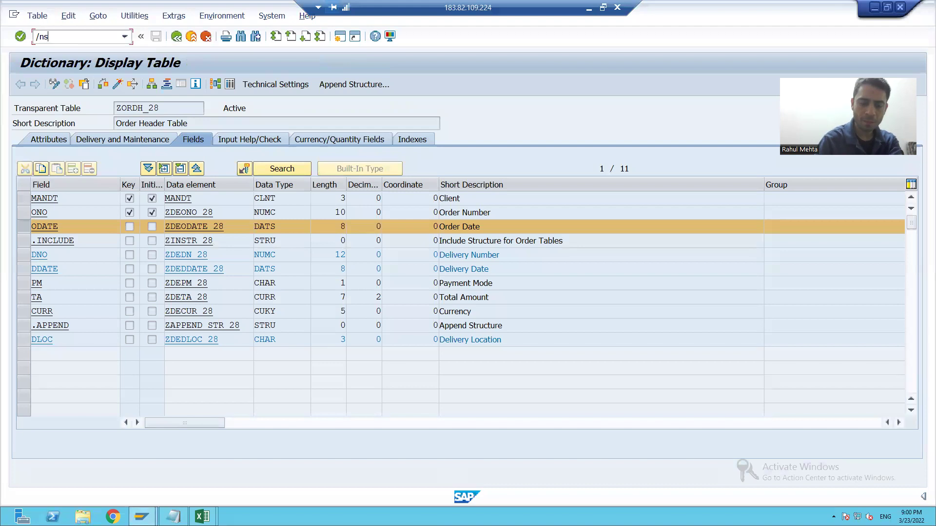
key(Return)
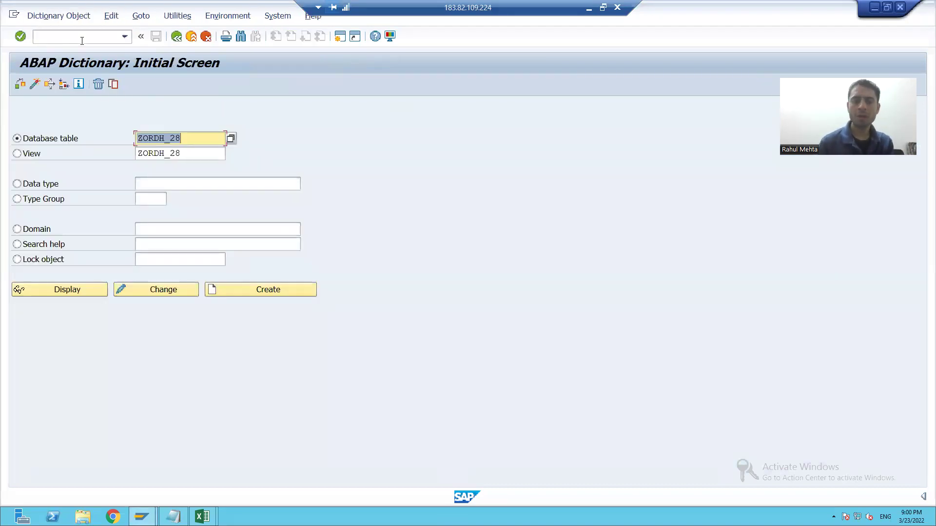
click(148, 288)
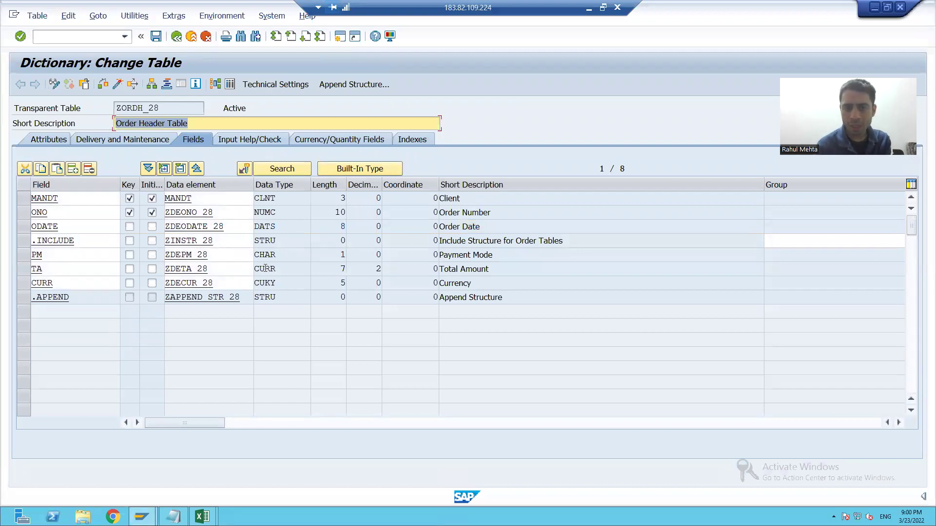
Step: Create a new index named ODT for table ZORDH_28
click(411, 139)
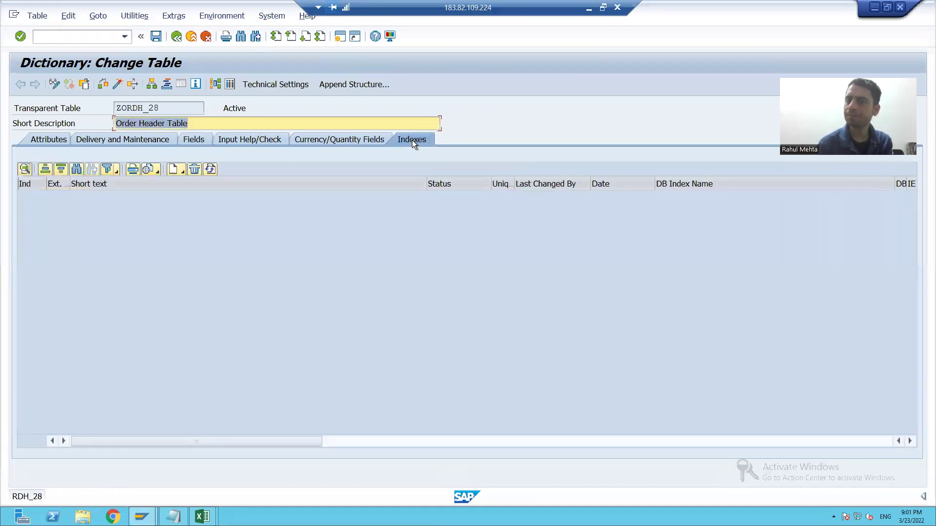
click(180, 171)
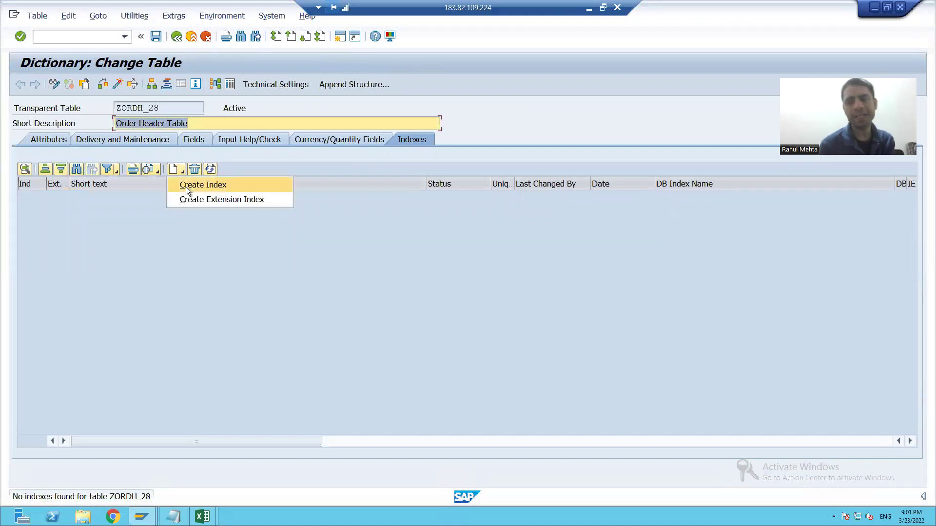
click(185, 186)
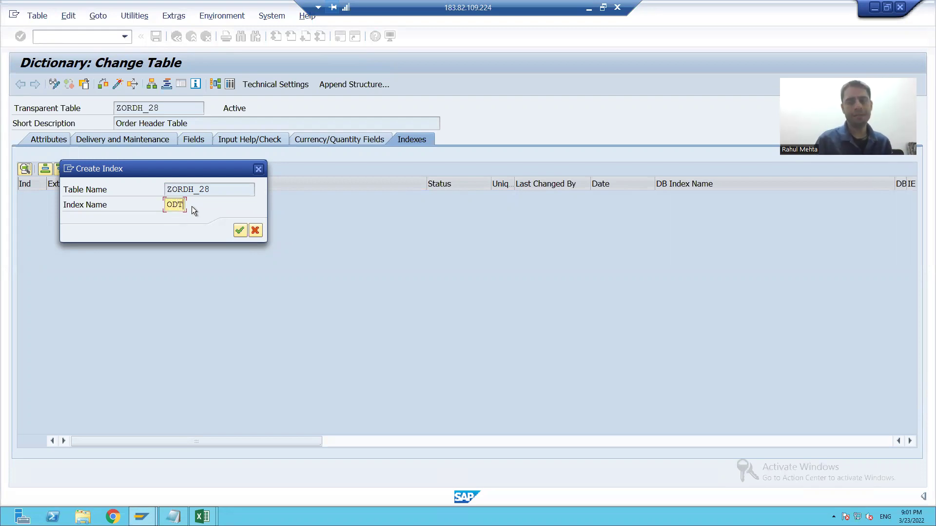
click(238, 230)
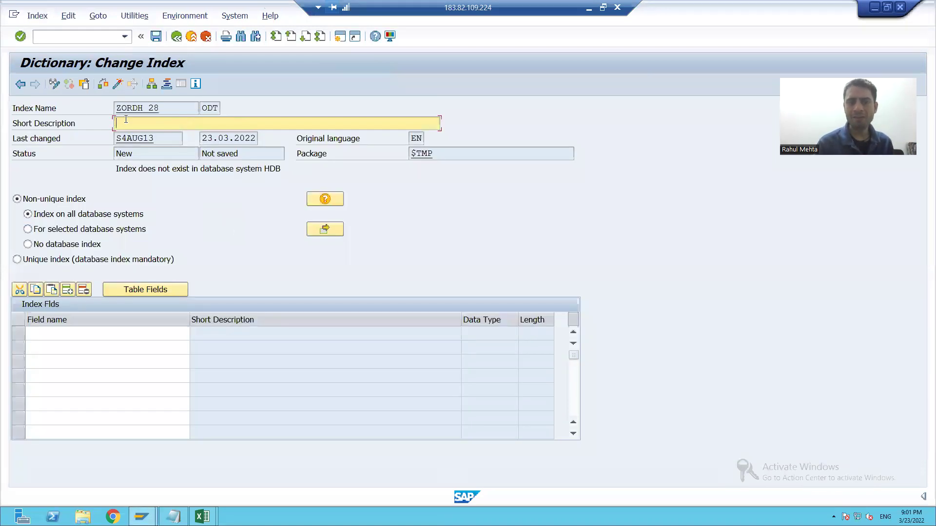
Step: Enter "Index for Order Date Column" as the index's short description
text(I)
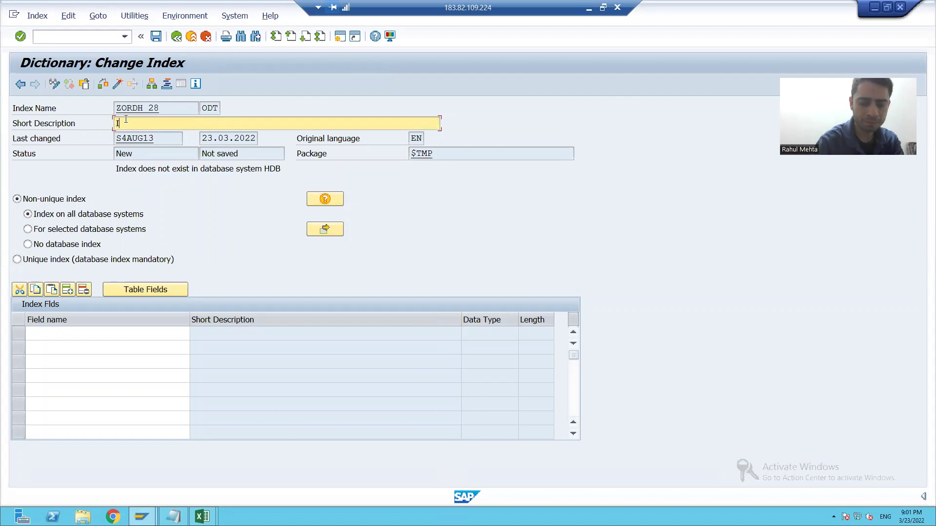
text(ndex for )
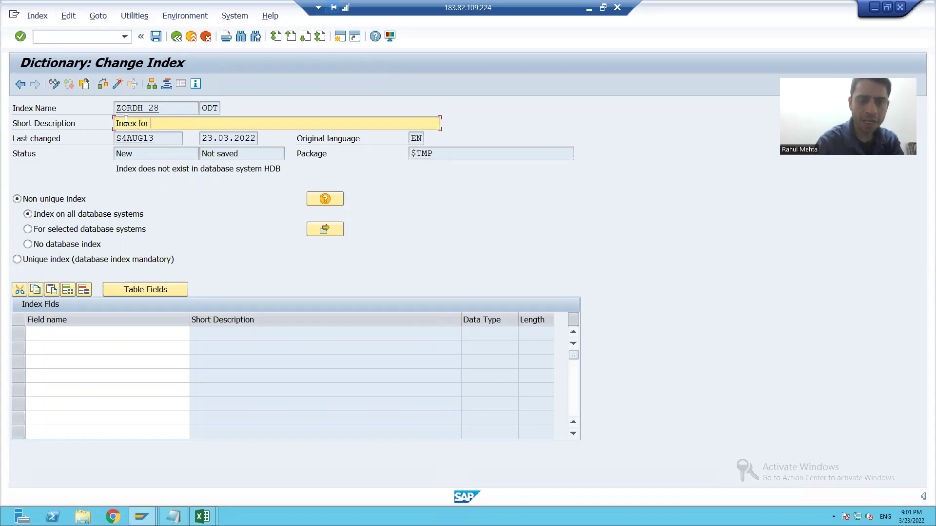
text(Order Da)
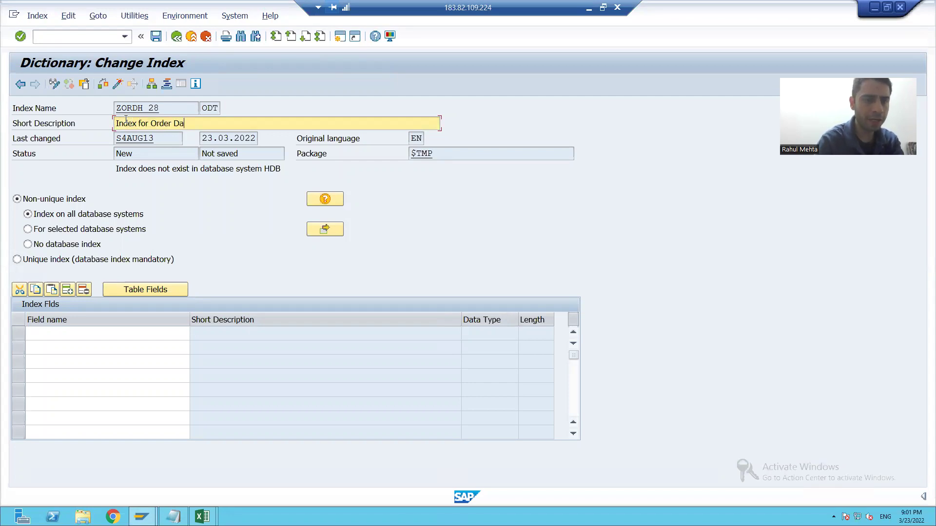
text(te Column)
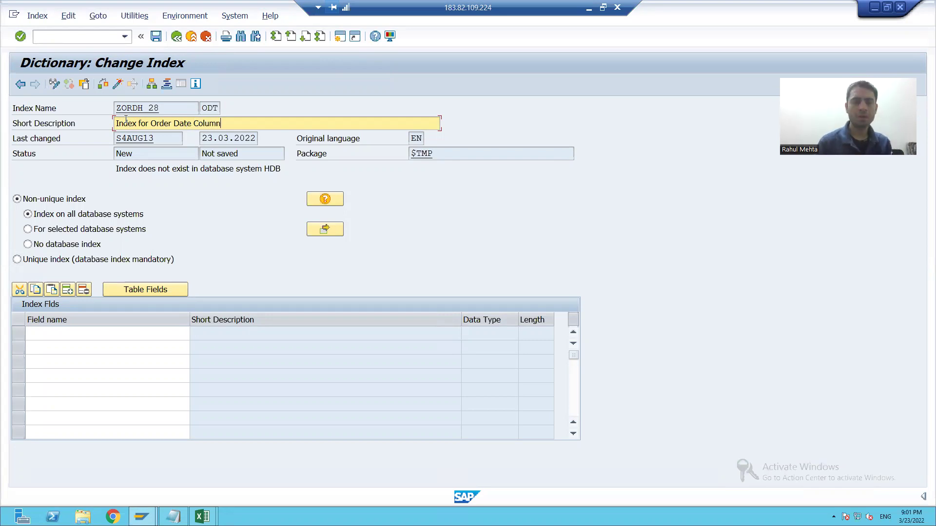
Step: Add the table field ODATE as the first index field, choosing it from the list of possible entries
click(89, 331)
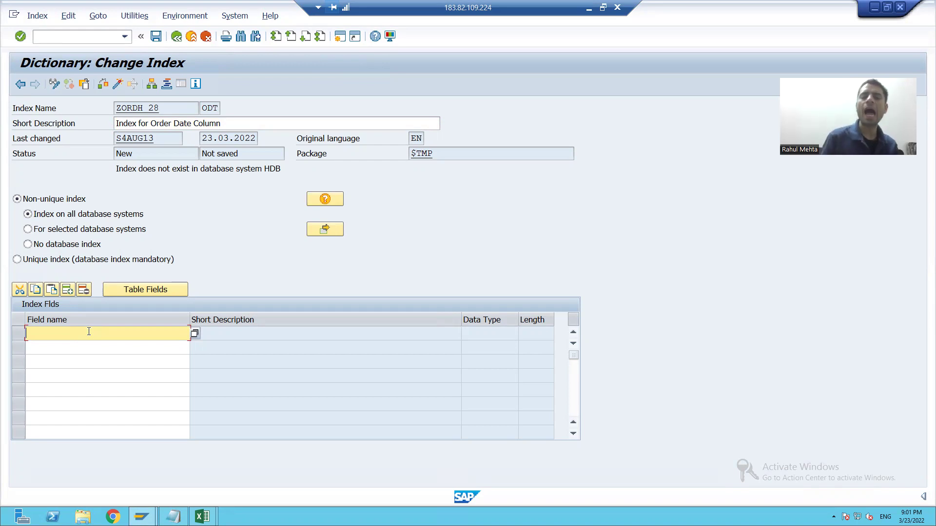
click(194, 334)
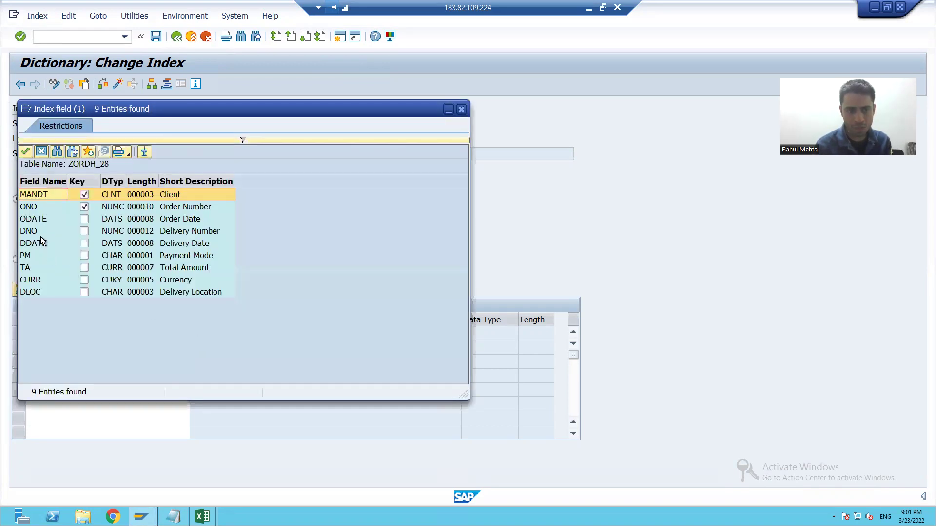
double_click(39, 219)
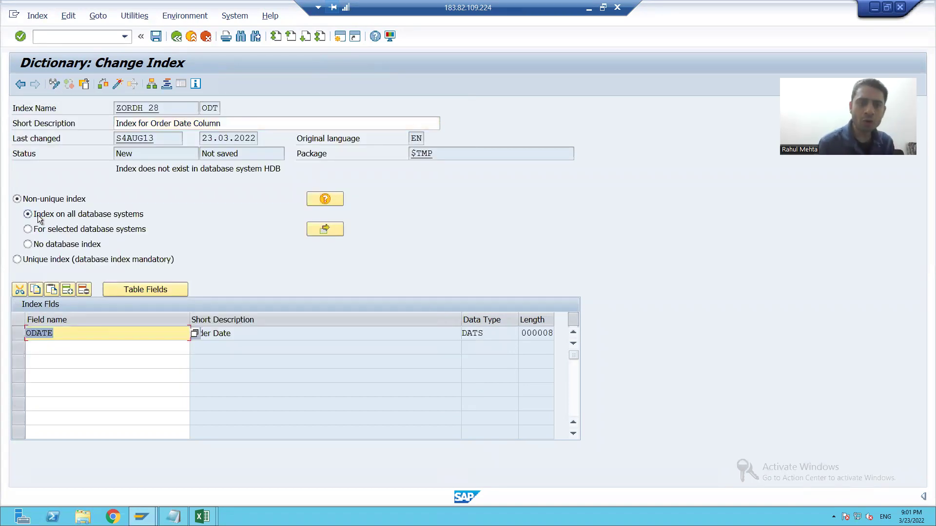
Step: Review the status line about the unsaved index's existence in the database system
drag(116, 169, 281, 168)
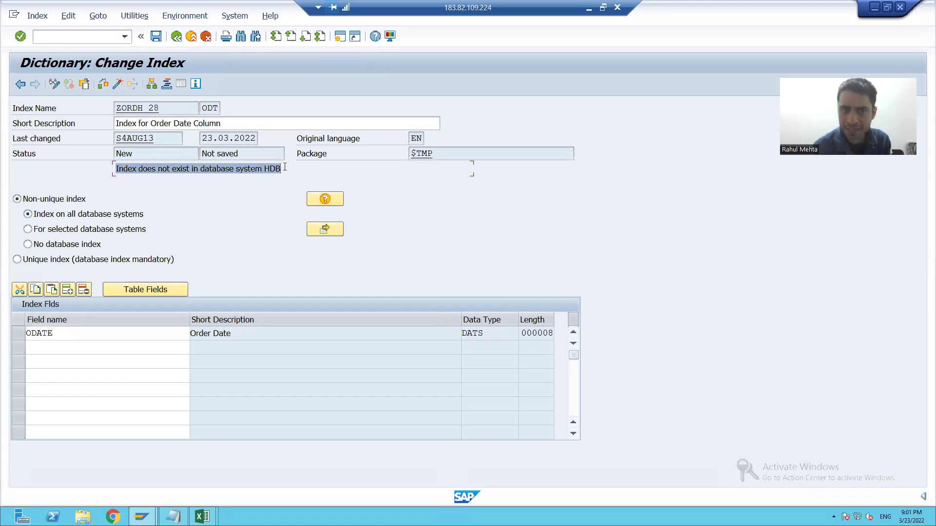
click(285, 165)
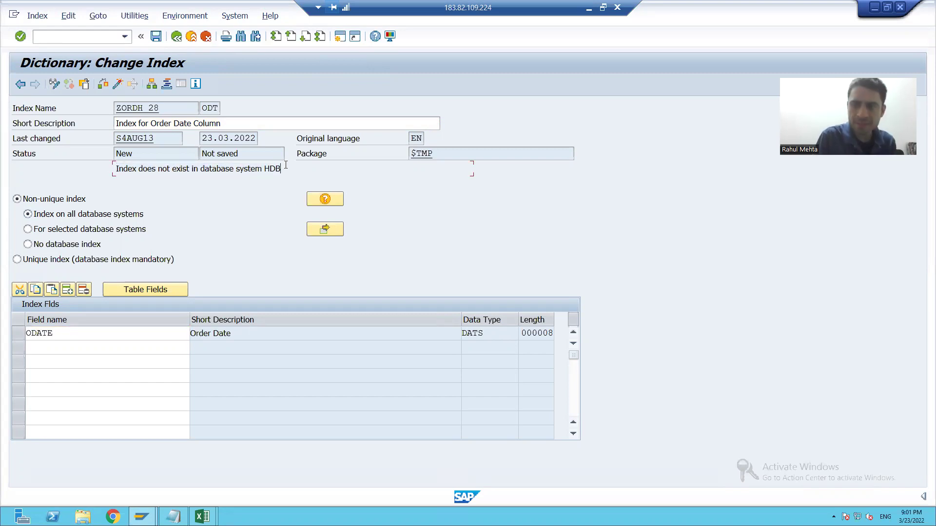
drag(269, 168, 287, 168)
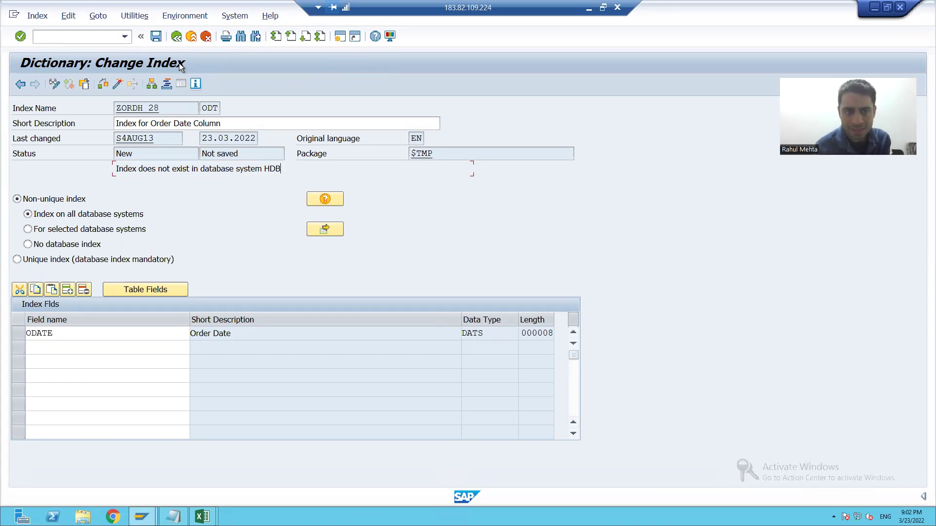
Step: Save, check and activate the ODT index of table ZORDH_28
click(156, 36)
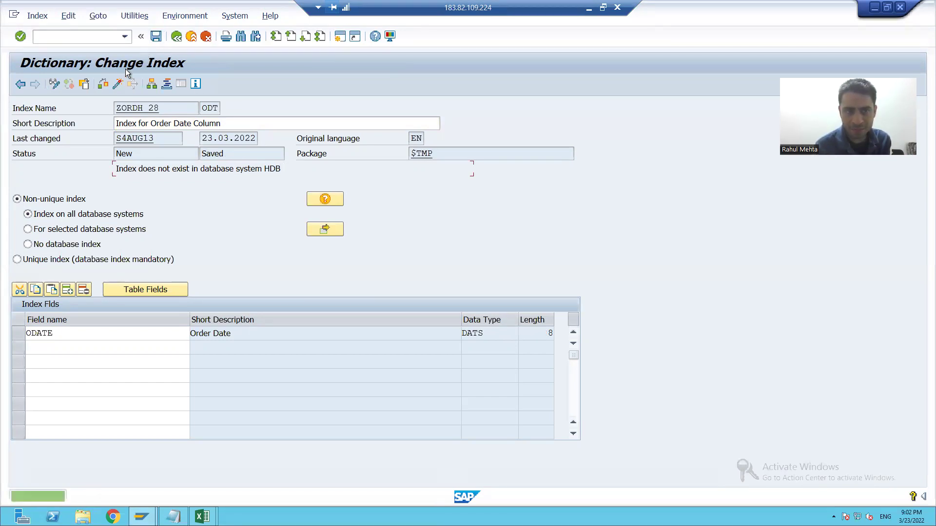
click(106, 87)
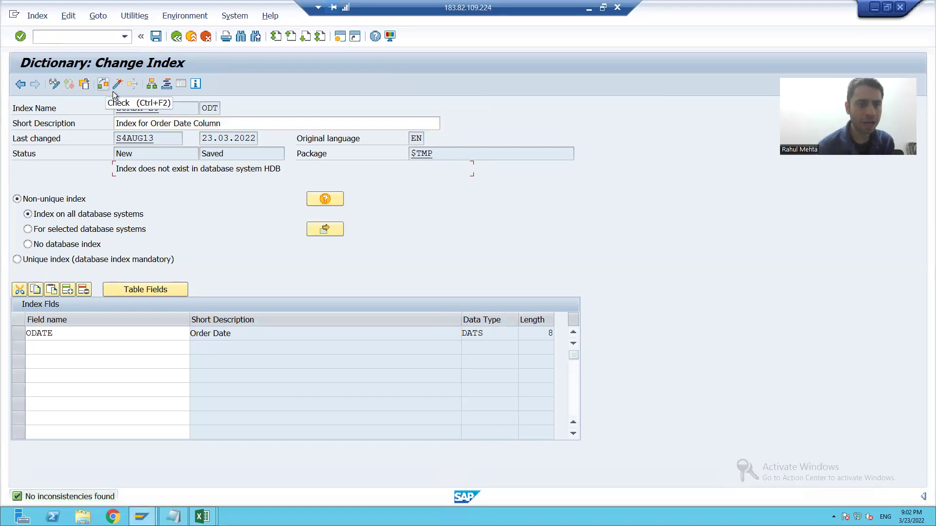
click(117, 85)
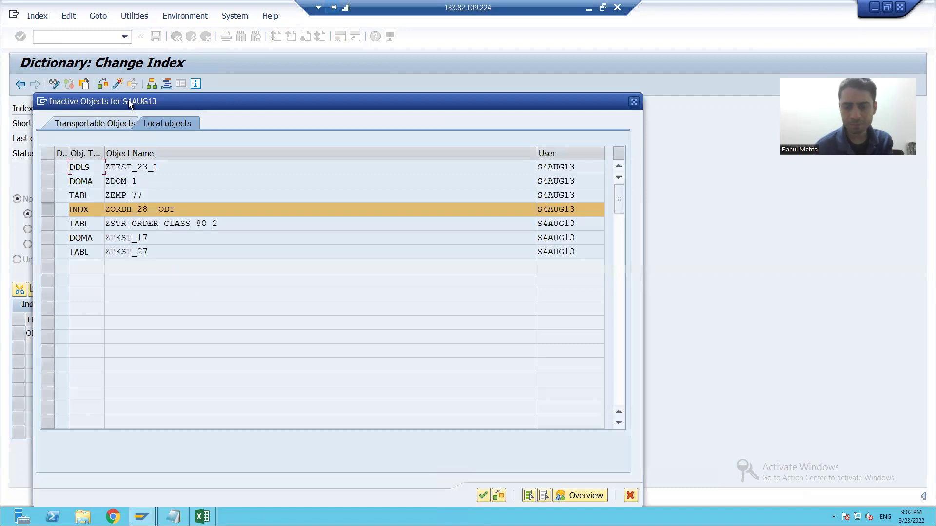
key(Return)
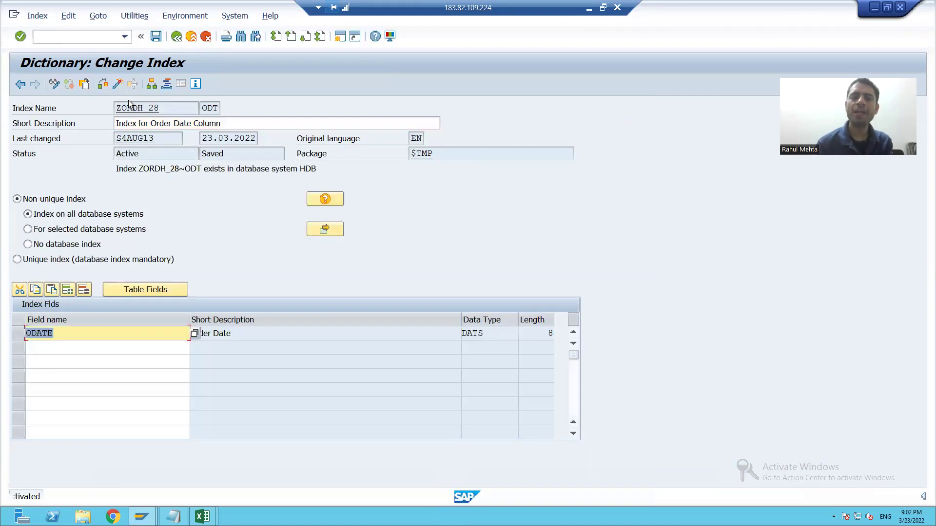
Step: Examine the activated index's full database name and its existence in the database system
drag(117, 169, 191, 169)
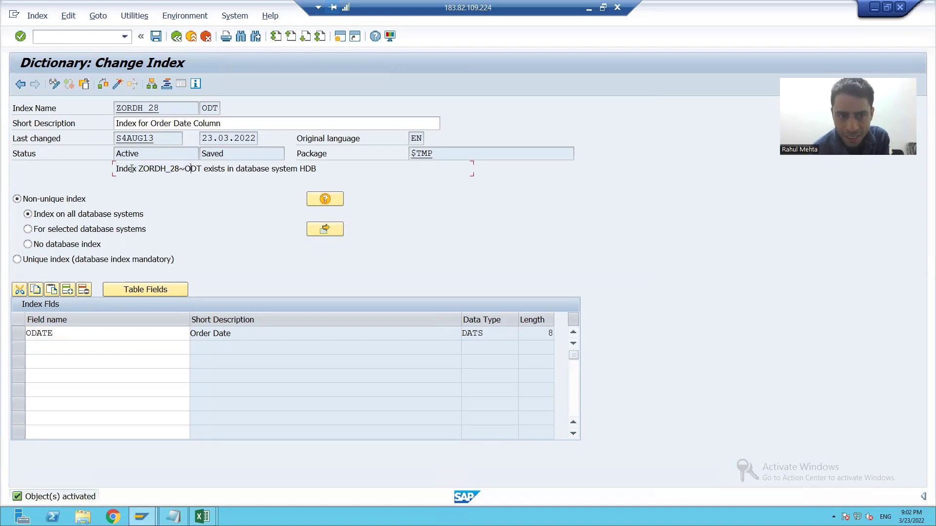
drag(208, 169, 324, 168)
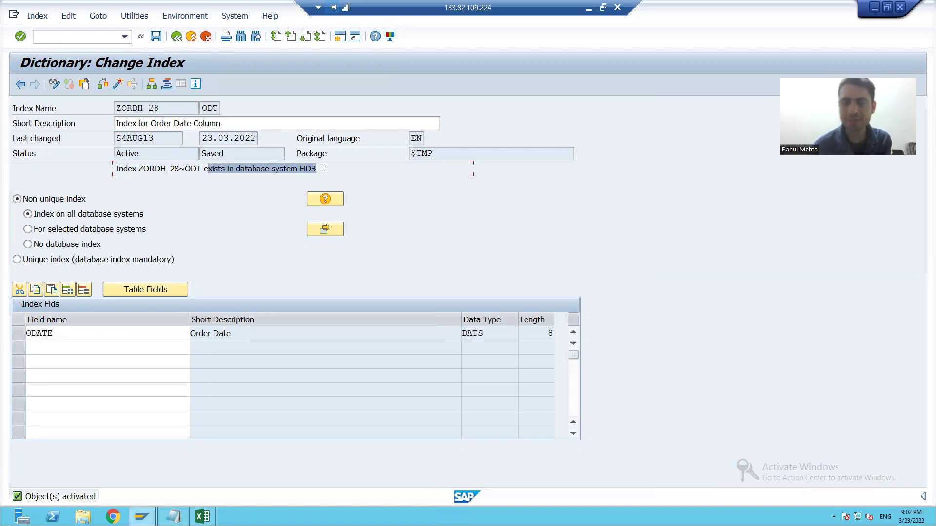
click(319, 166)
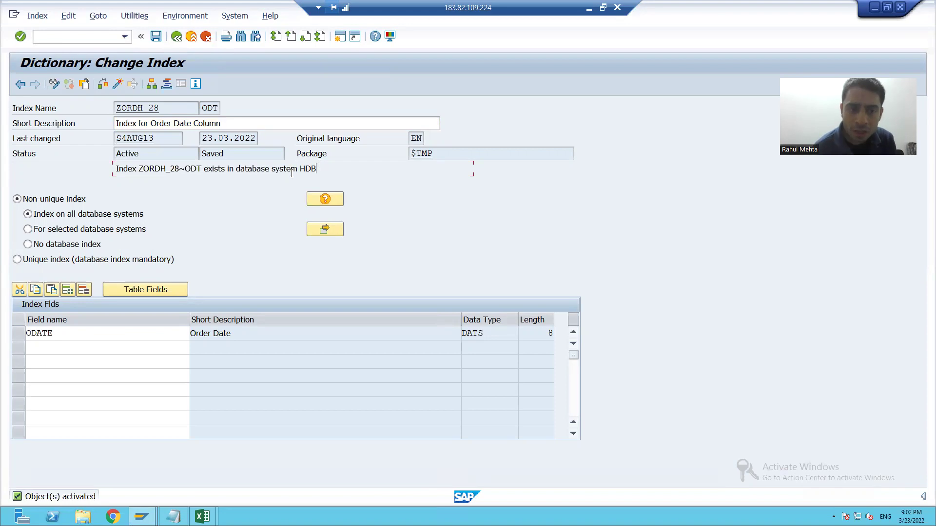
drag(139, 168, 200, 170)
click(139, 169)
drag(139, 168, 202, 169)
click(201, 169)
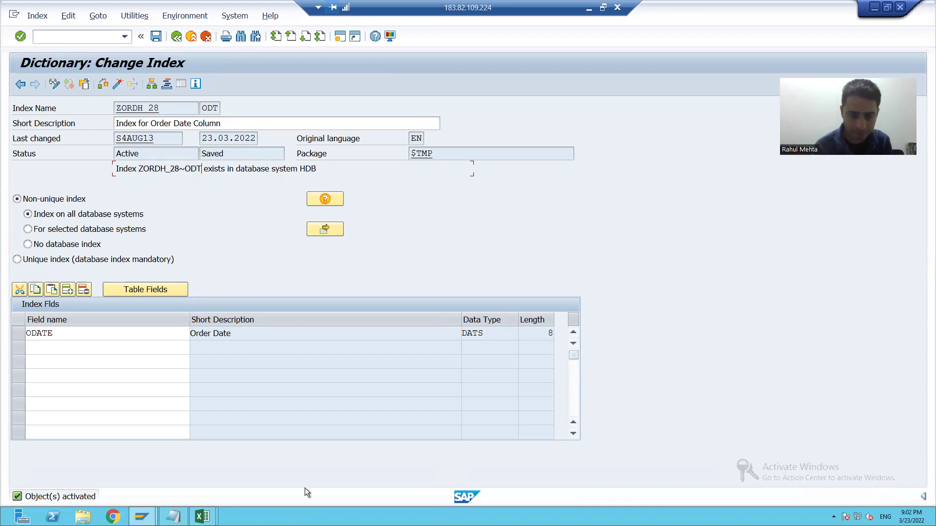
Step: Switch to the Excel sample data, insert a blank row above the first record and enter the table name Z1 in A1
click(203, 517)
click(241, 480)
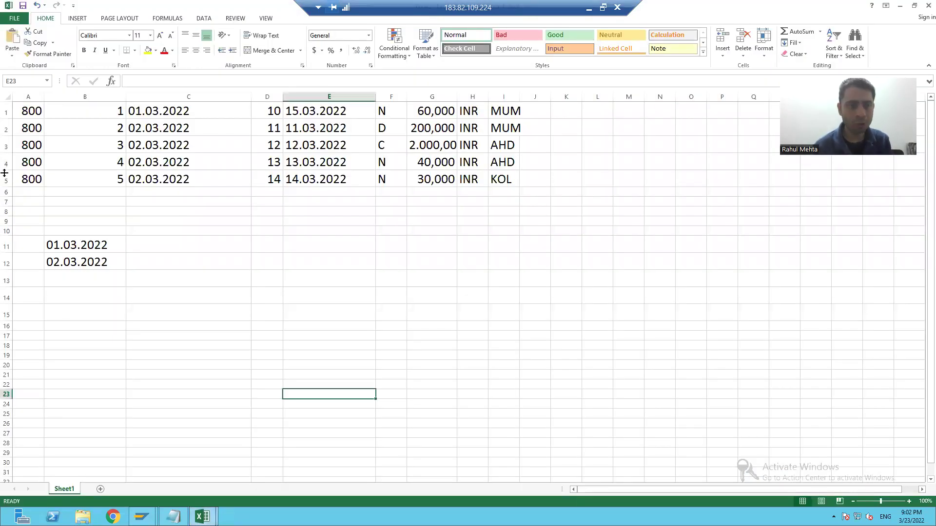
click(5, 111)
right_click(10, 111)
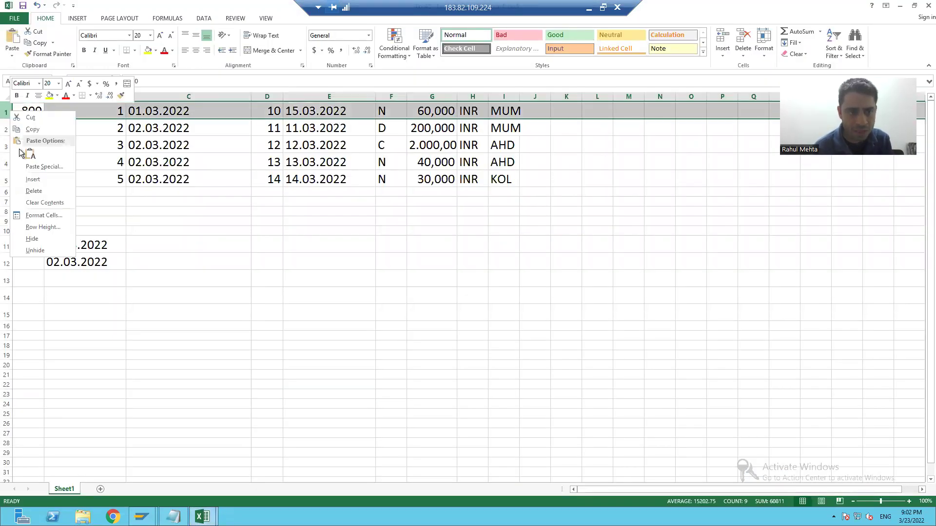
click(33, 179)
click(29, 106)
text(Z1)
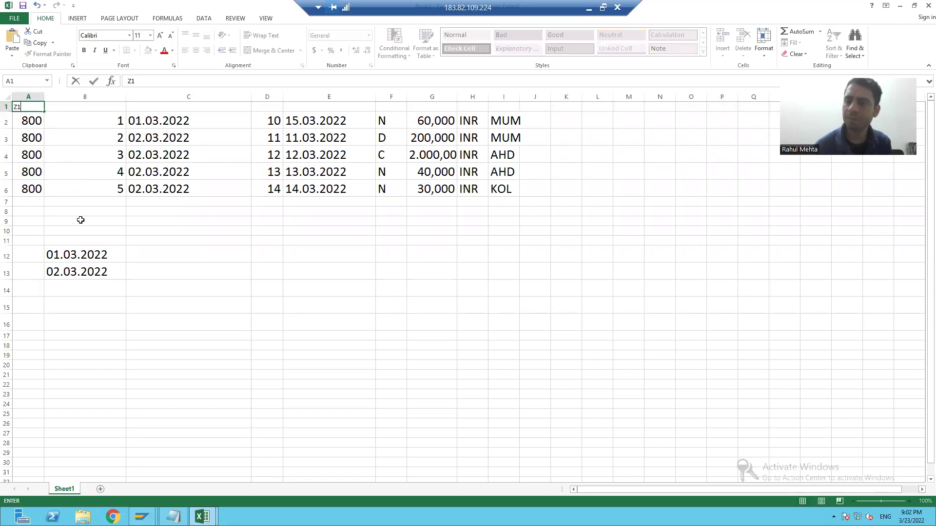
click(103, 288)
Step: Label the list of dates ODT in cell B11
click(82, 242)
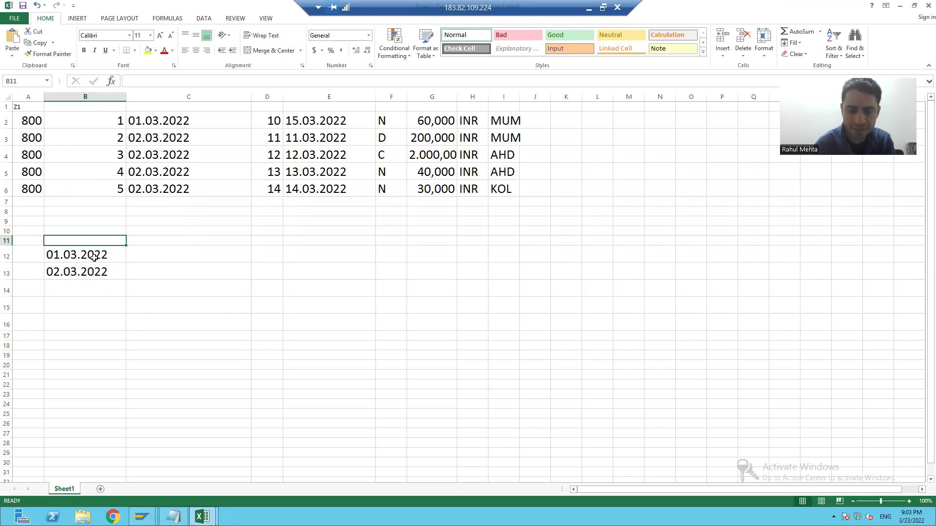
text(ODT)
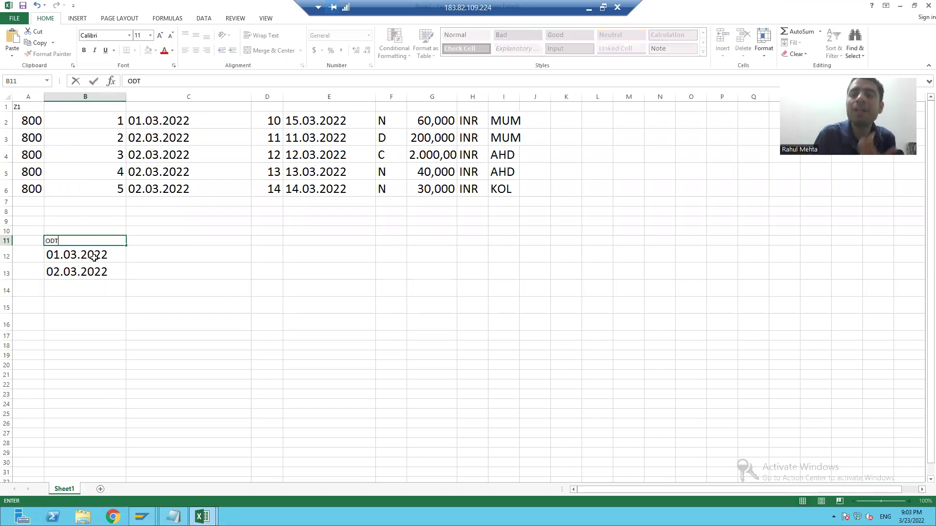
click(66, 306)
Step: Replace the label in cell B11 with the full index name Z1~ODT
click(64, 242)
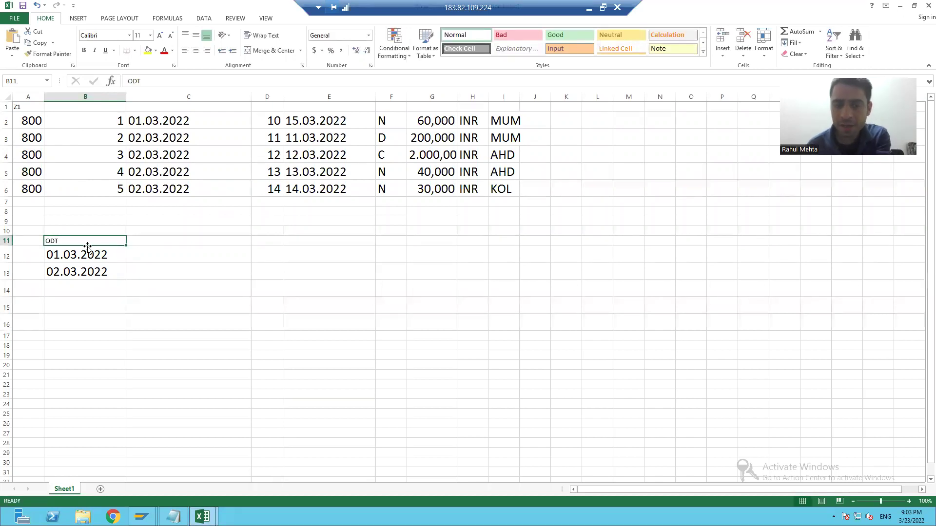
key(BackSpace)
text(Z1)
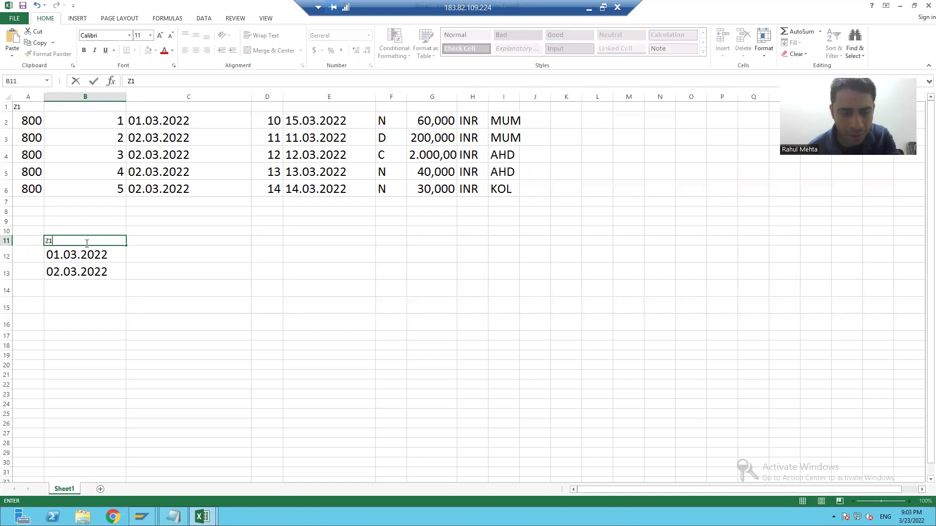
text(~ODT)
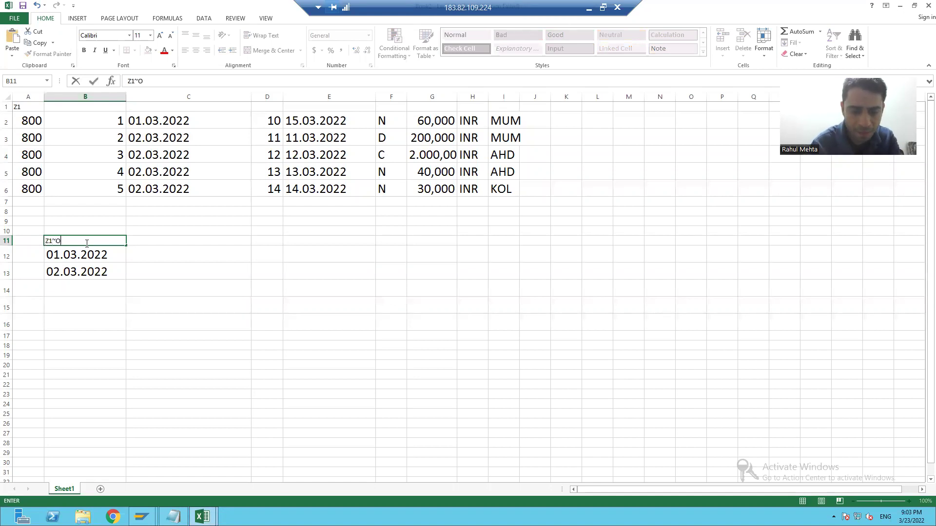
click(182, 352)
Step: Set the Z1~ODT label in cell B11 to font size 20 and widen column B
click(78, 240)
click(150, 35)
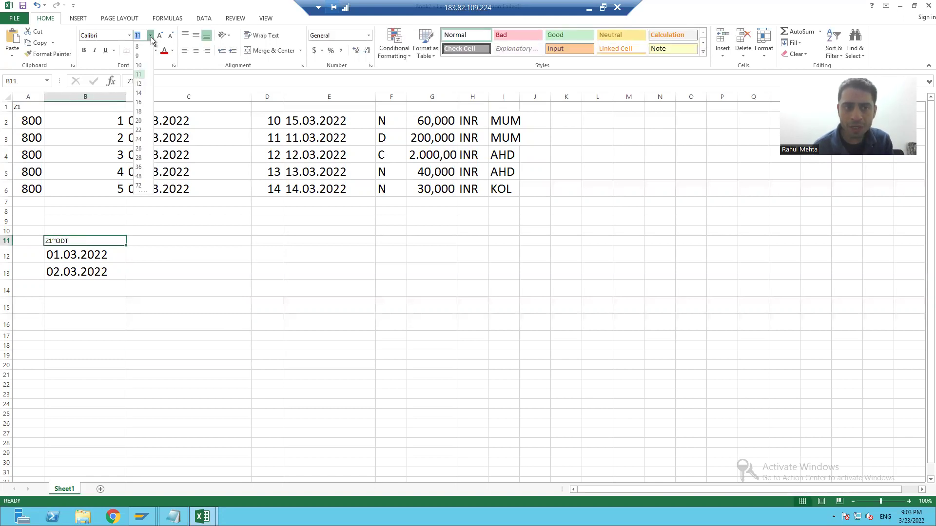
click(169, 309)
click(169, 309)
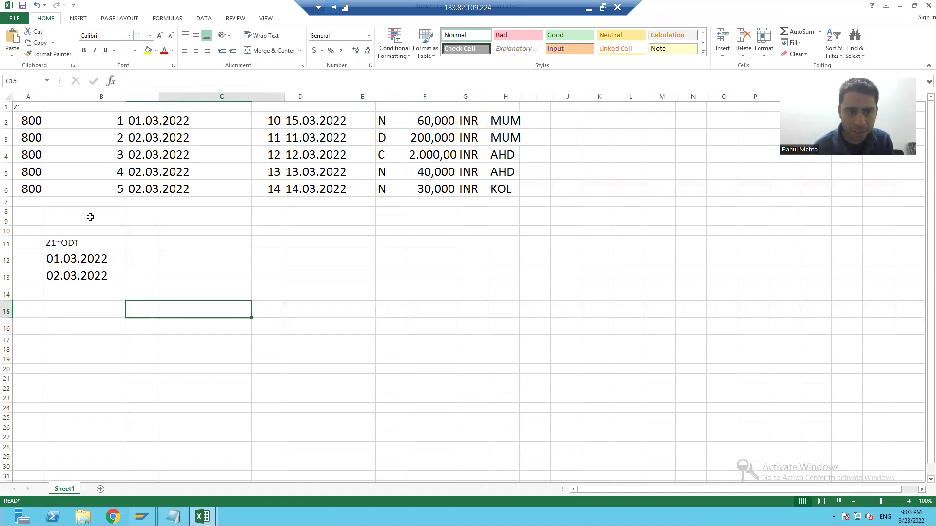
key(ctrl+z)
click(72, 243)
click(151, 35)
click(138, 121)
click(115, 297)
click(95, 242)
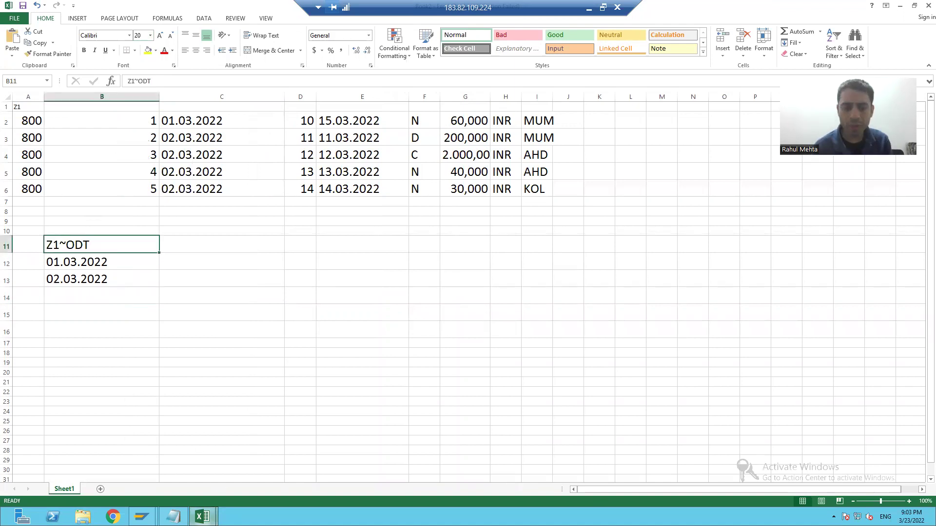
Step: Switch to SAP and examine the table name and index name parts in the status line of the index
click(141, 516)
click(195, 476)
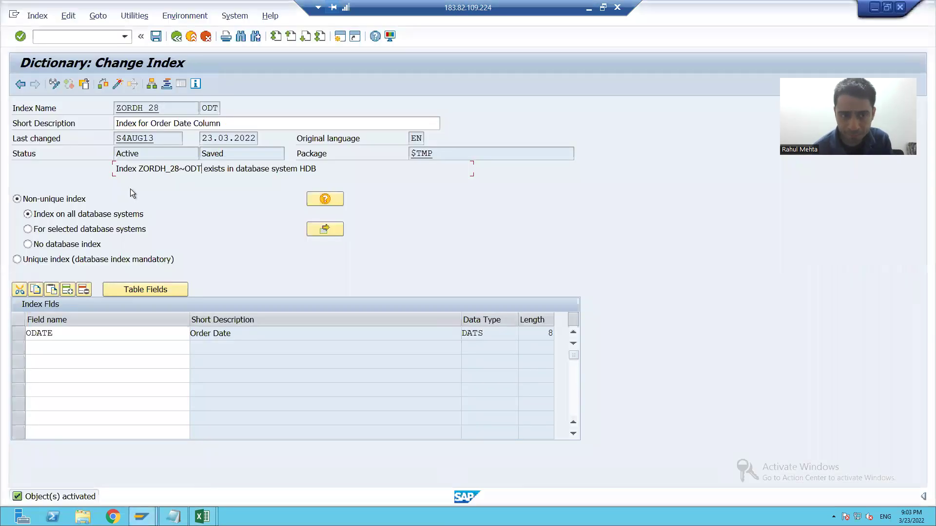
drag(138, 169, 178, 168)
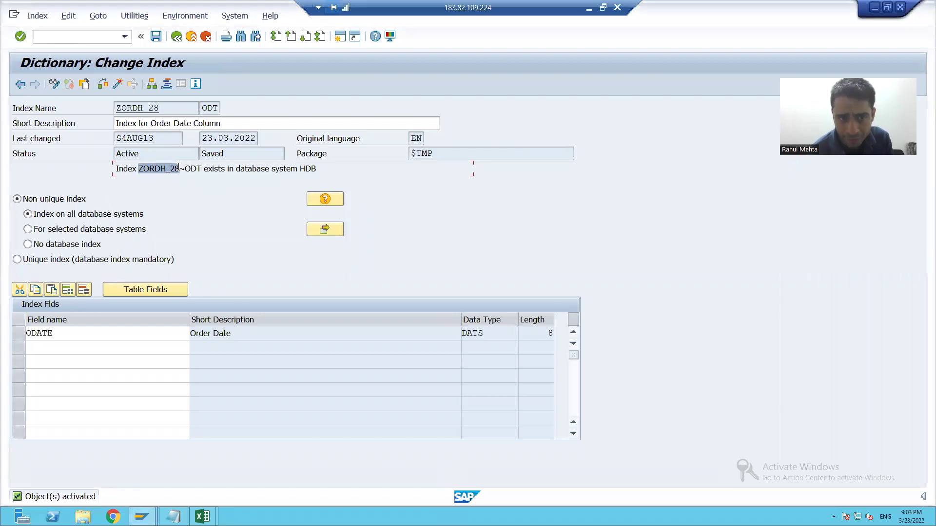
click(190, 197)
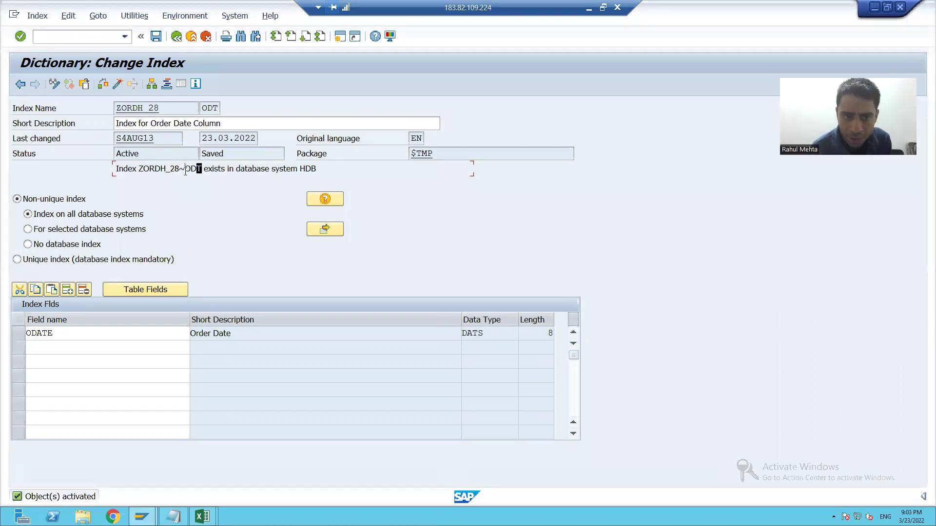
drag(189, 168, 199, 167)
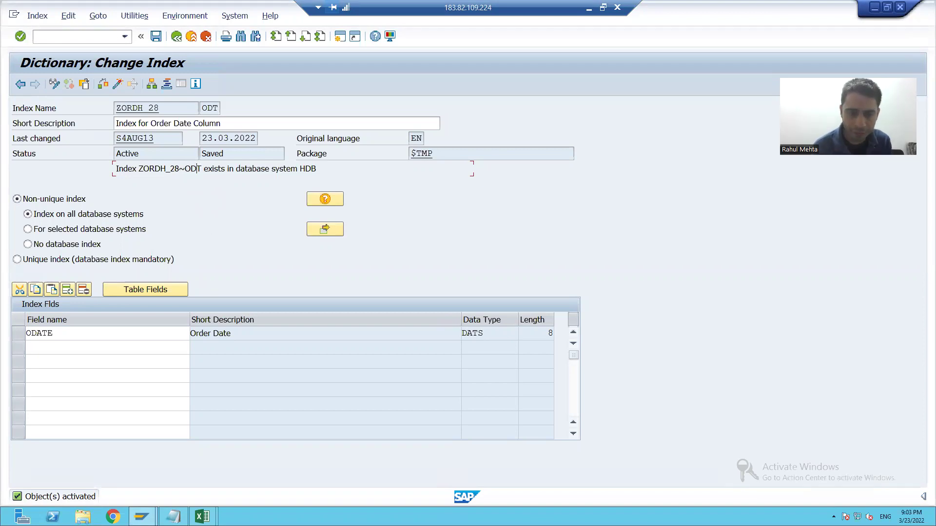
Step: Switch to the Notepad notes and read the lines on index name length and how an index is stored
click(173, 517)
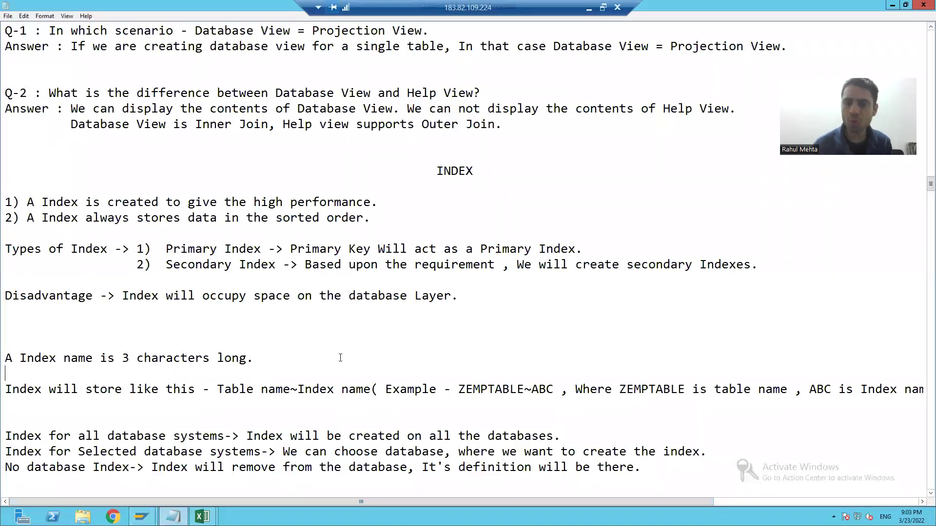
scroll(341, 358, down, 1)
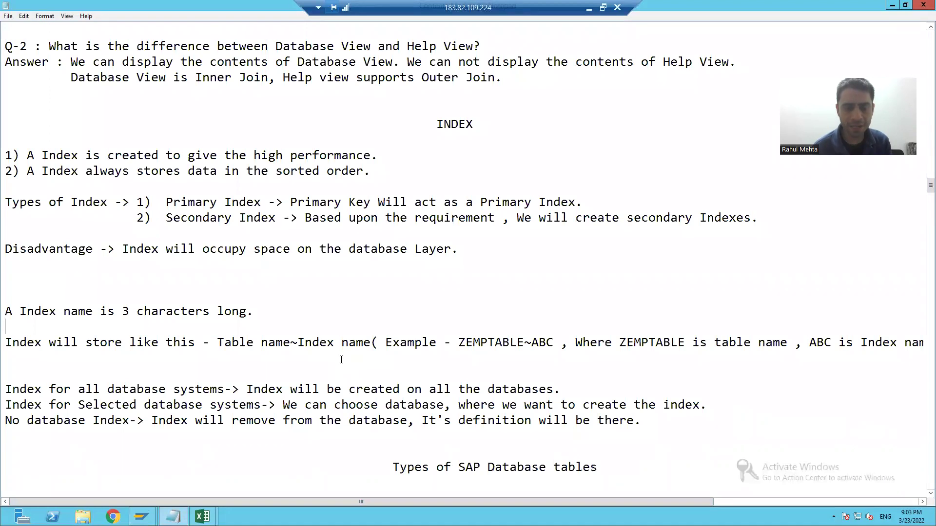
click(319, 344)
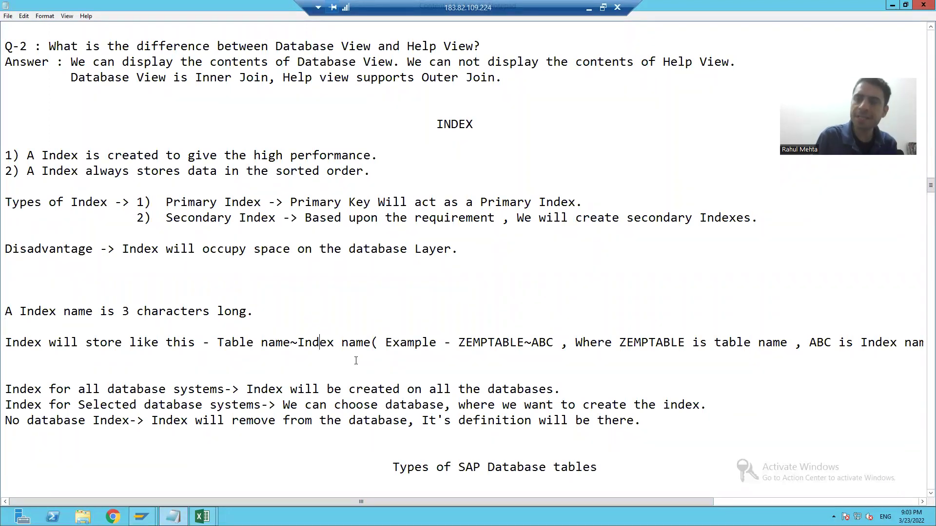
click(176, 316)
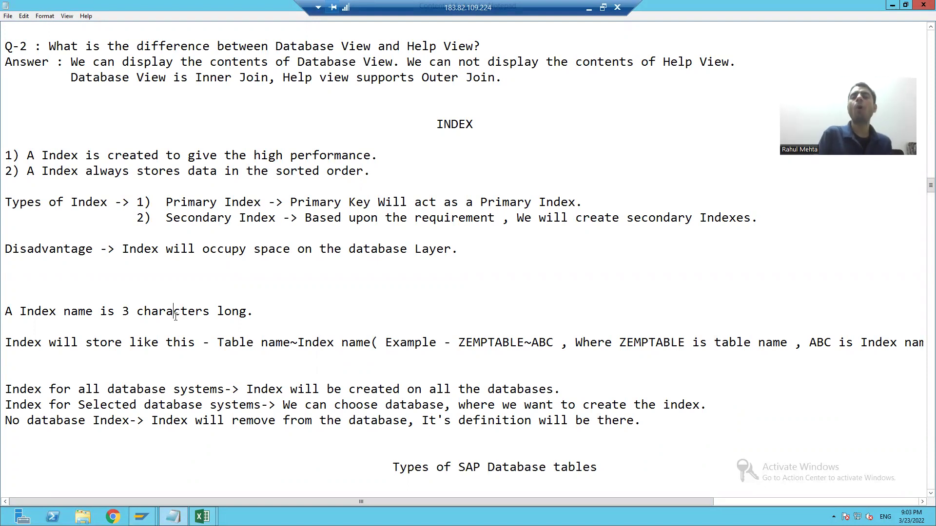
Step: Return to SAP, choose For selected database systems and review the database systems available for a selection list, without picking any
key(alt+Tab)
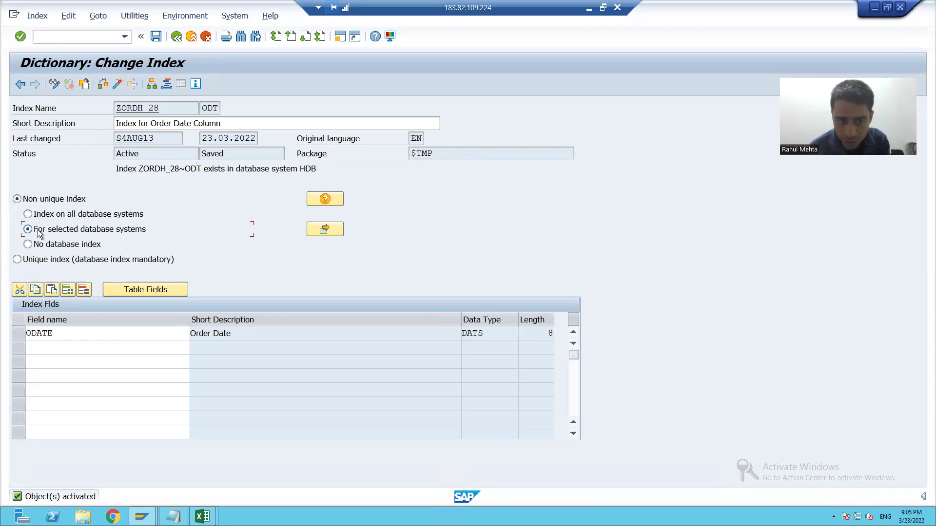
click(330, 232)
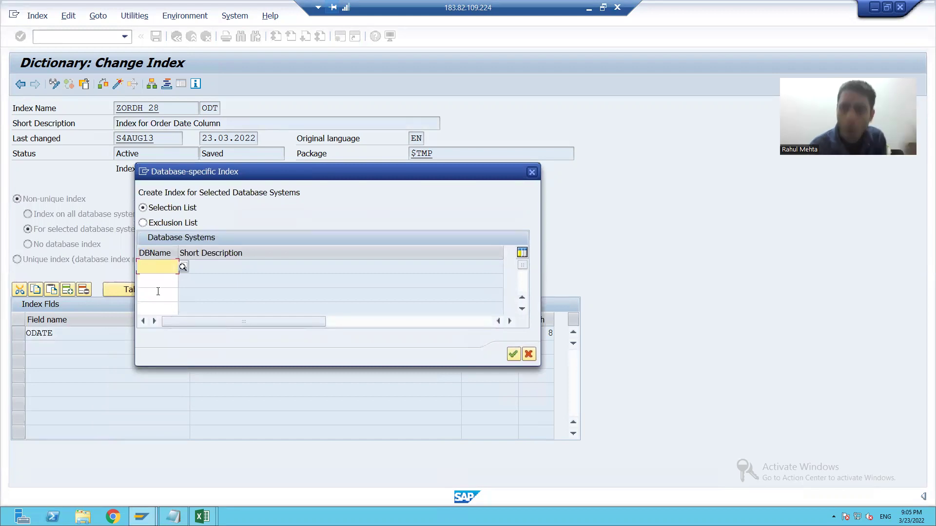
click(183, 266)
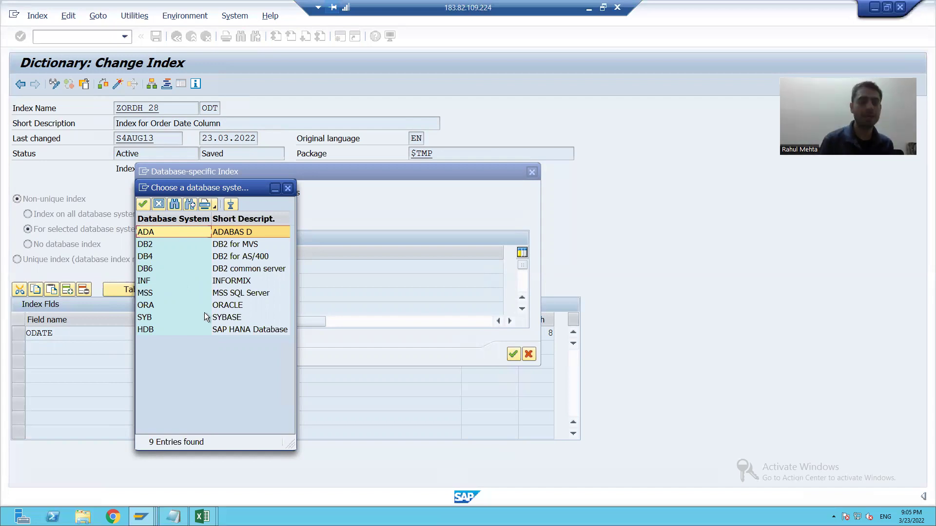
click(288, 187)
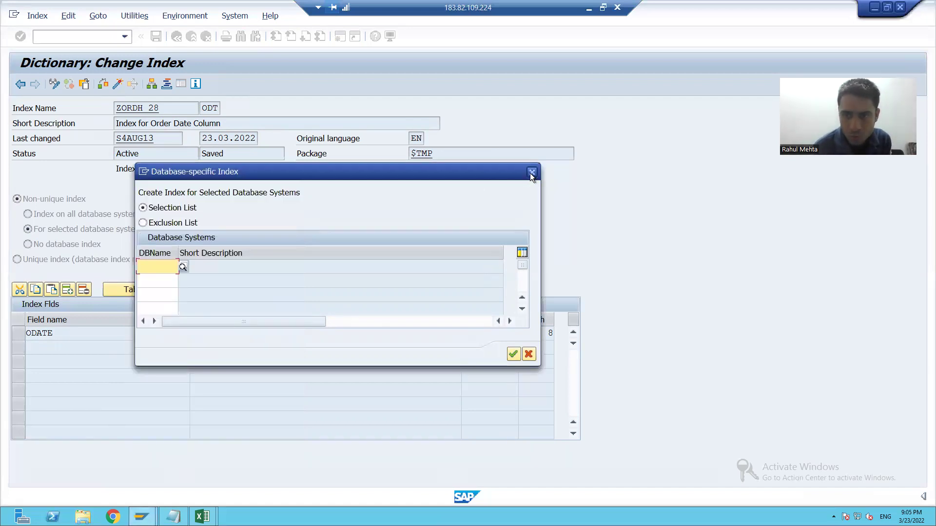
click(531, 173)
Step: Set the ODT index to No database index, activate it and check its status line for the database system
click(54, 248)
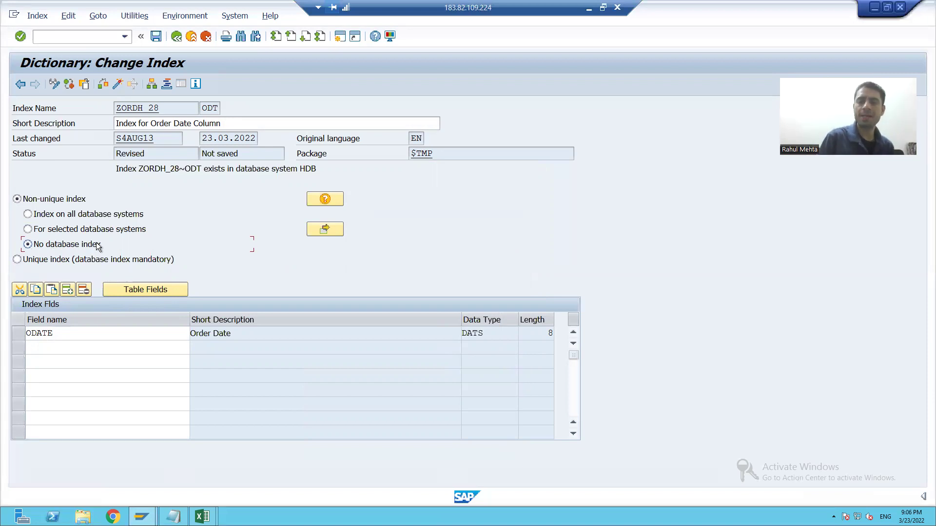
click(118, 84)
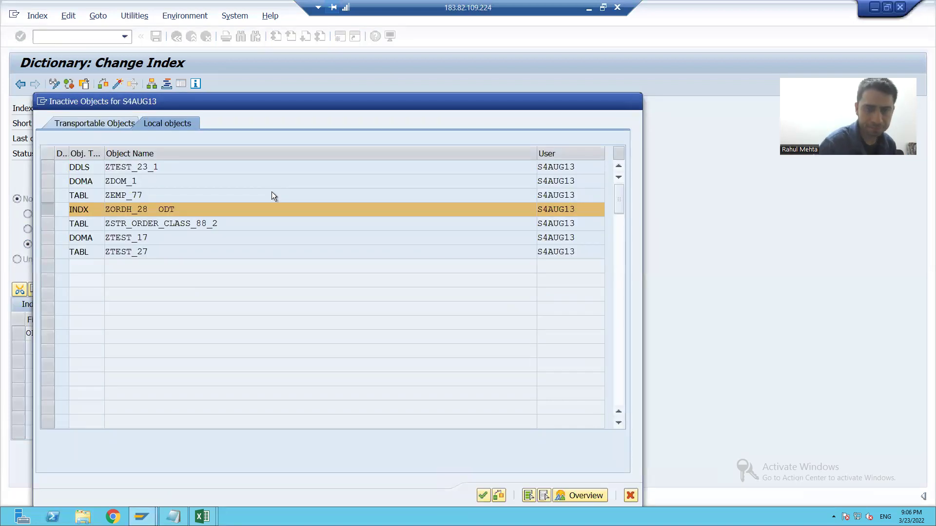
key(Return)
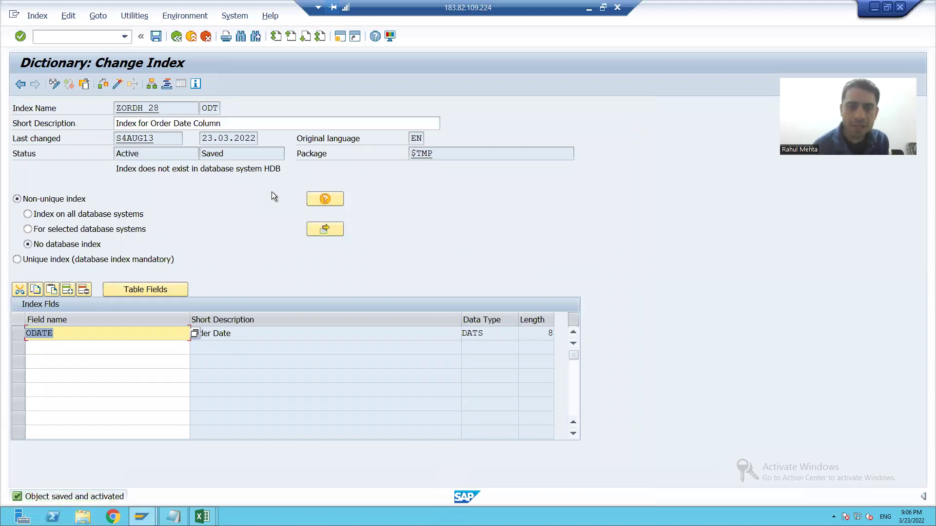
drag(117, 170, 285, 166)
click(287, 166)
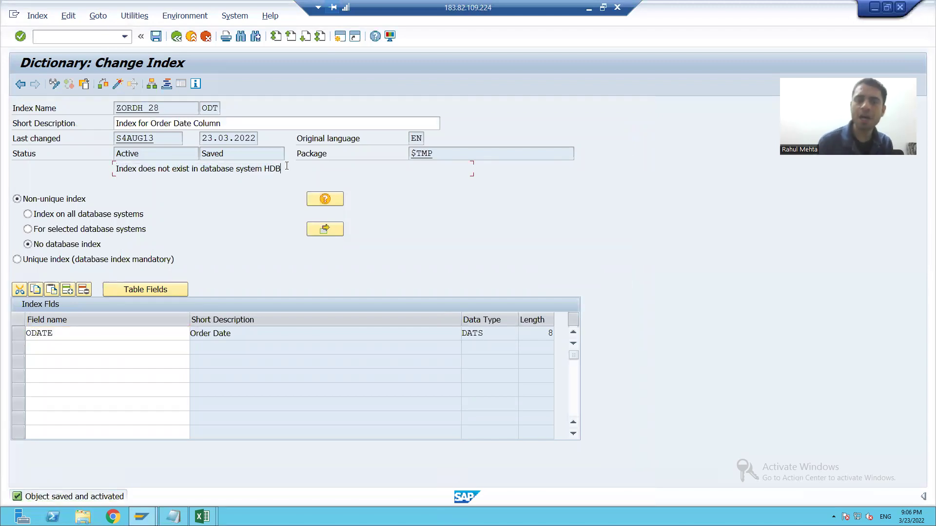
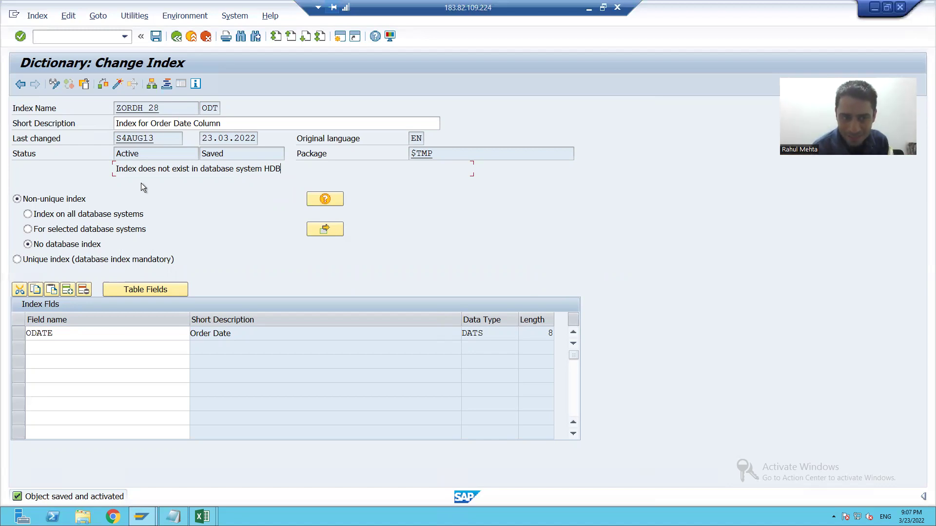
Step: Change the ODT index back to Index on all database systems and activate it
click(160, 107)
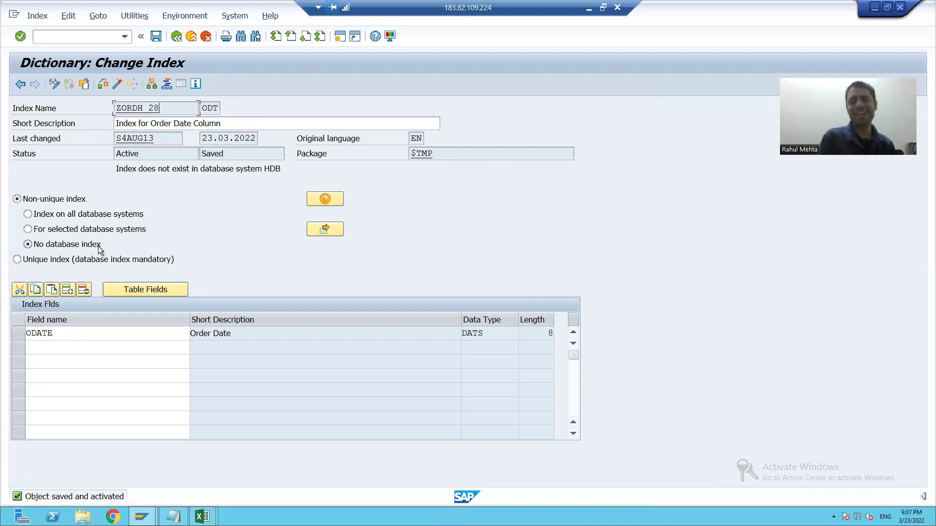
click(47, 215)
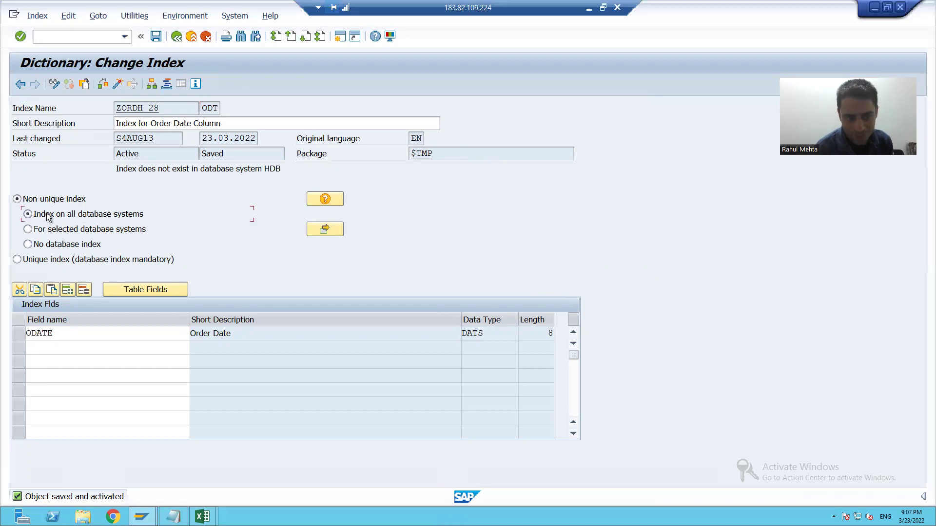
click(43, 230)
click(42, 214)
click(43, 230)
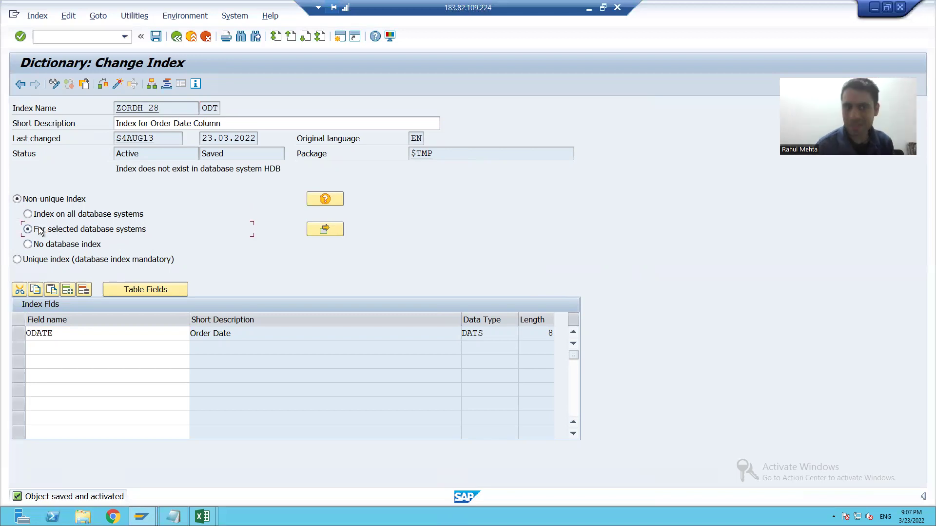
click(39, 215)
click(117, 85)
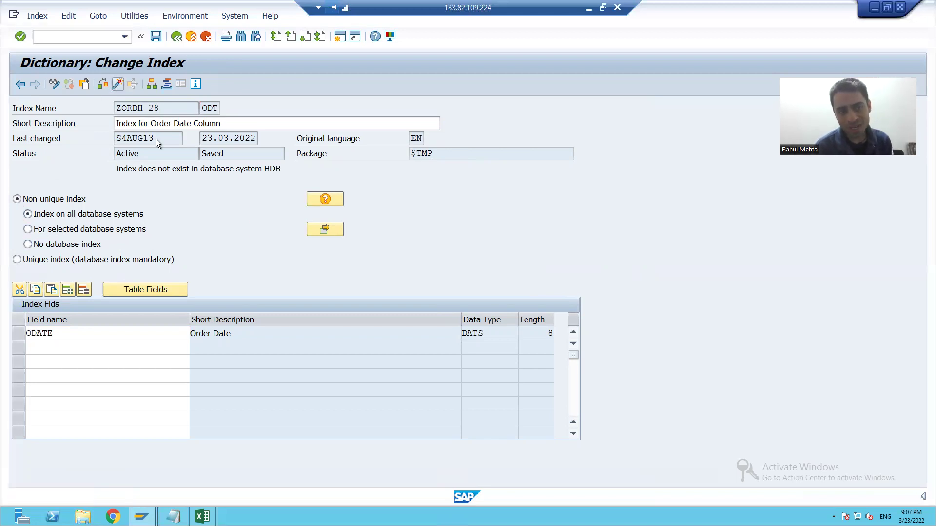
key(Return)
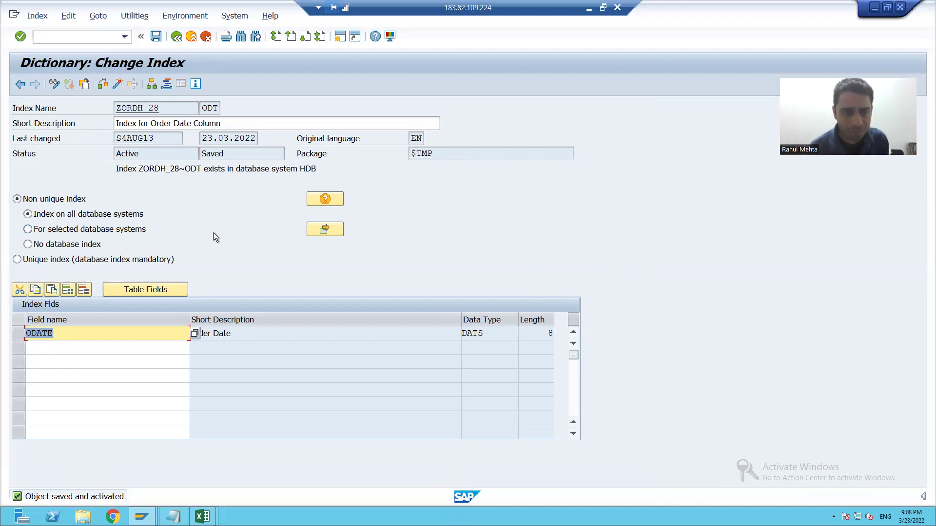
Step: Choose No database index for the ODT index again and reactivate it
click(56, 250)
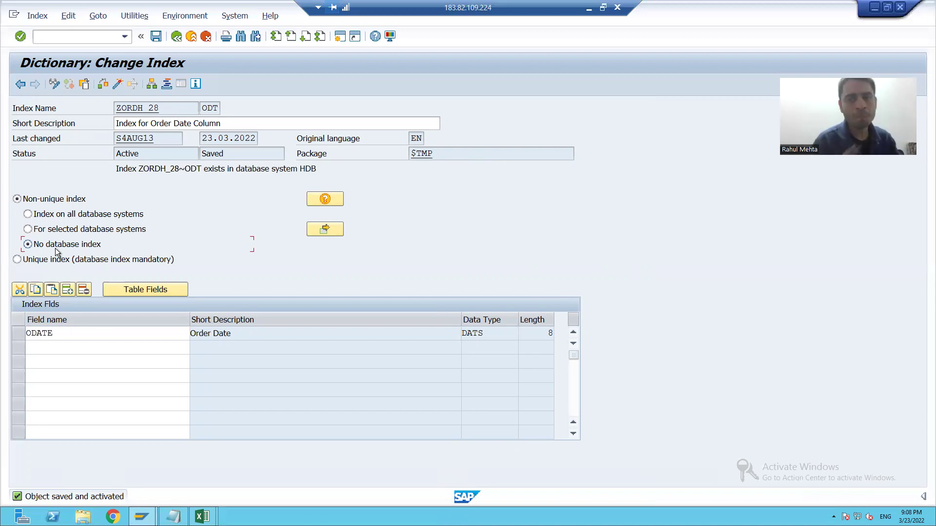
click(197, 107)
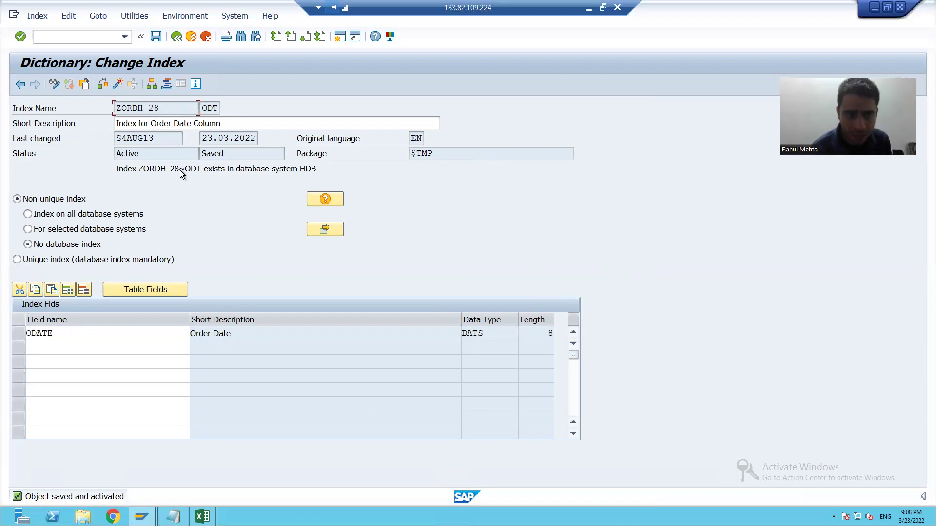
click(48, 244)
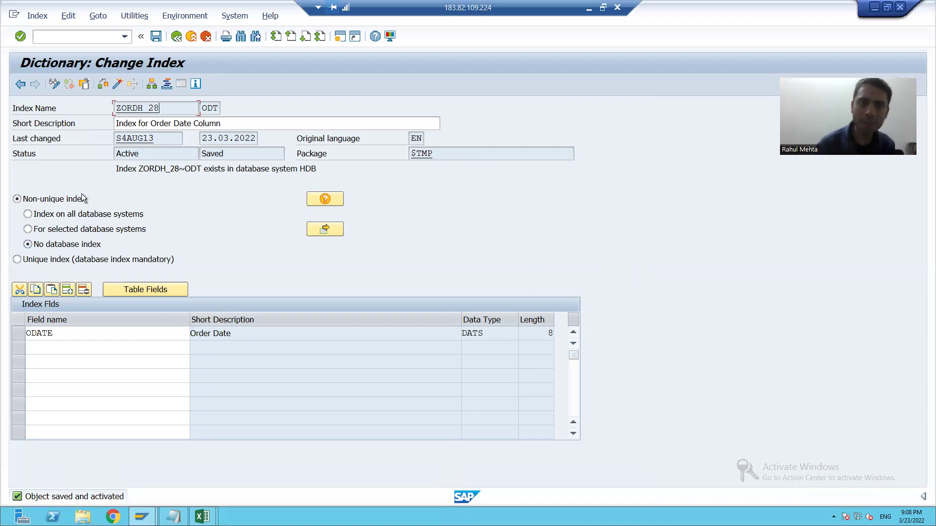
click(117, 84)
key(Return)
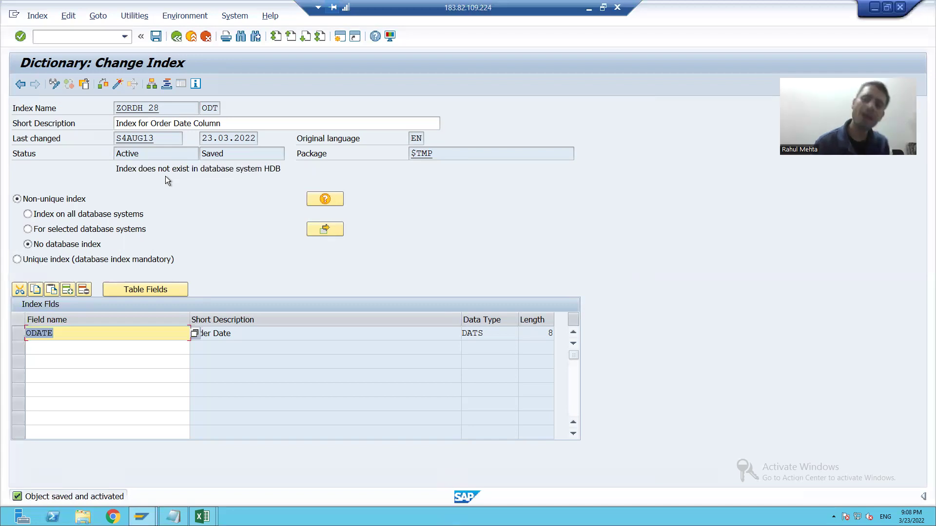
Step: Restore the Index on all database systems option for the ODT index and activate it
click(63, 215)
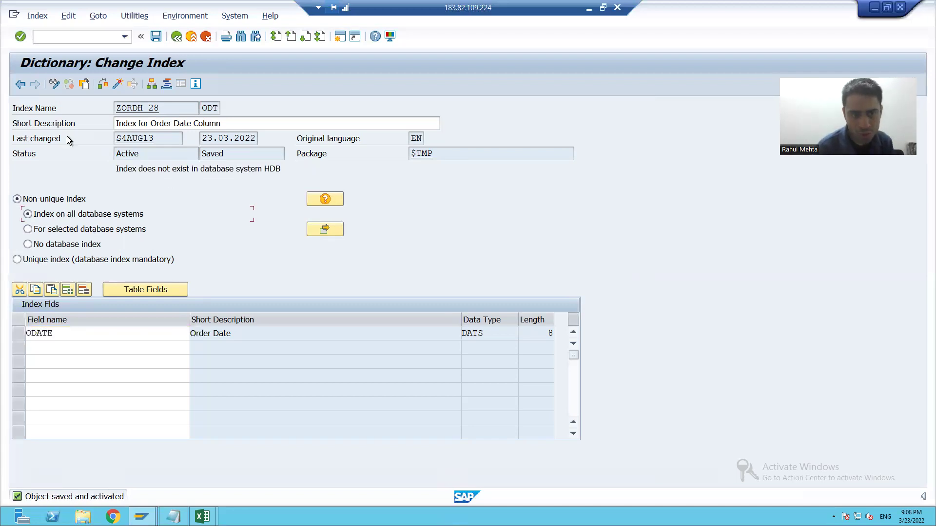
click(117, 84)
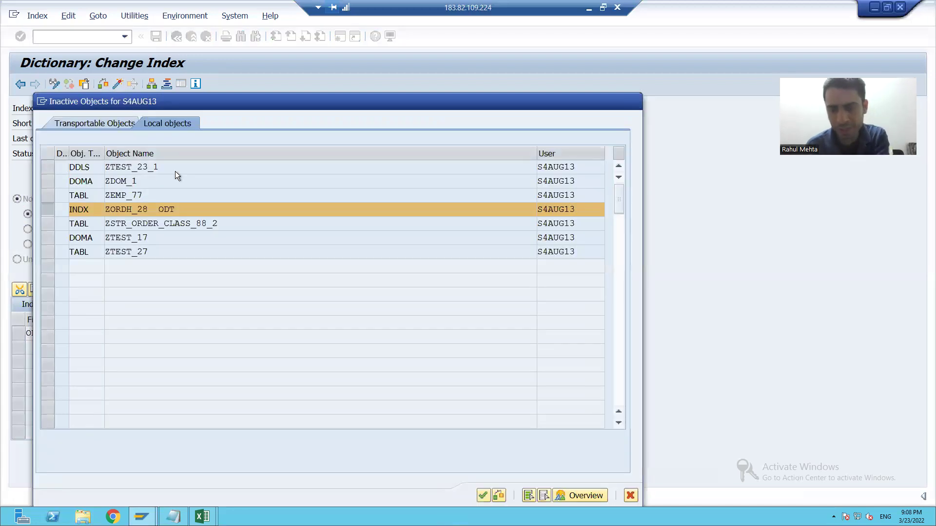
key(Return)
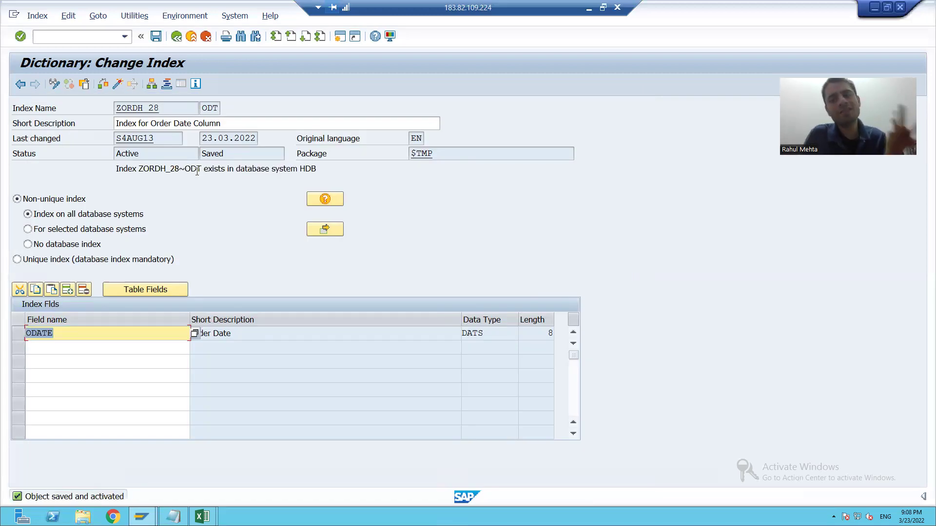